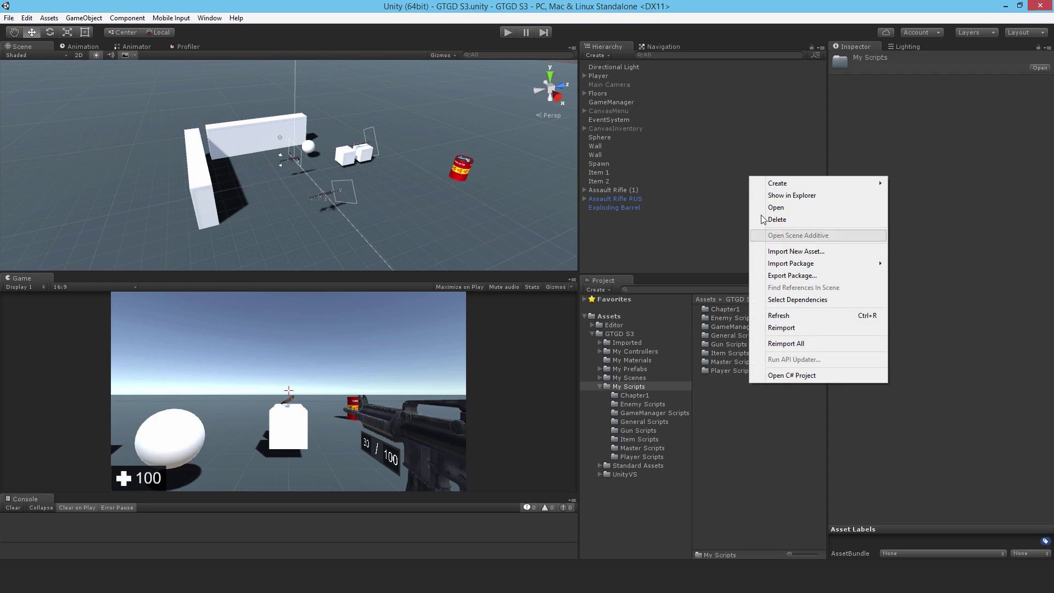
- Create a folder named 'Destructible Scripts' under My Scripts and open it
click(934, 185)
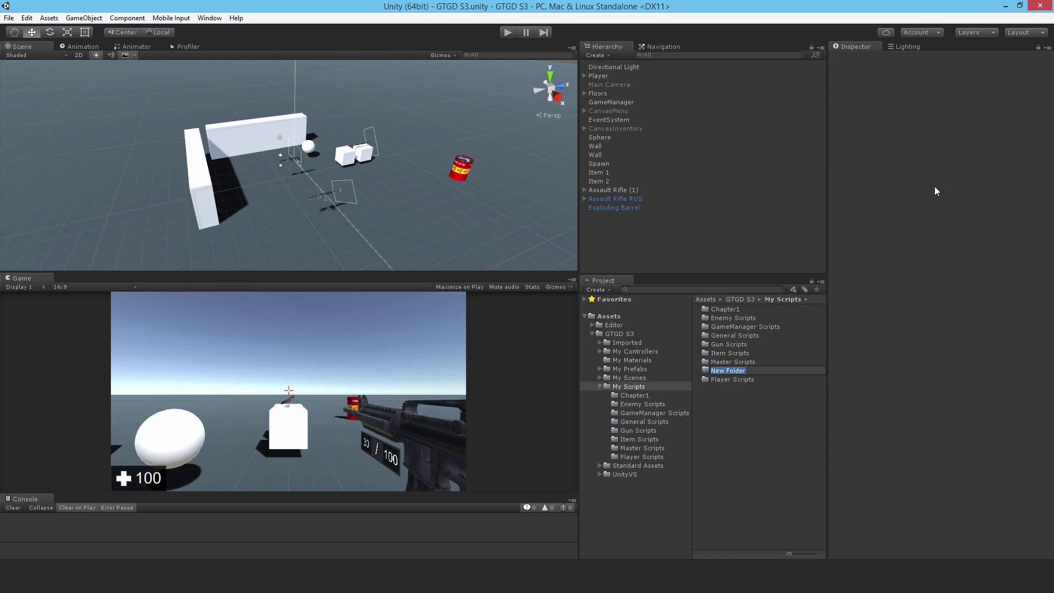
text(Destructible Scri)
text(pts)
key(Return)
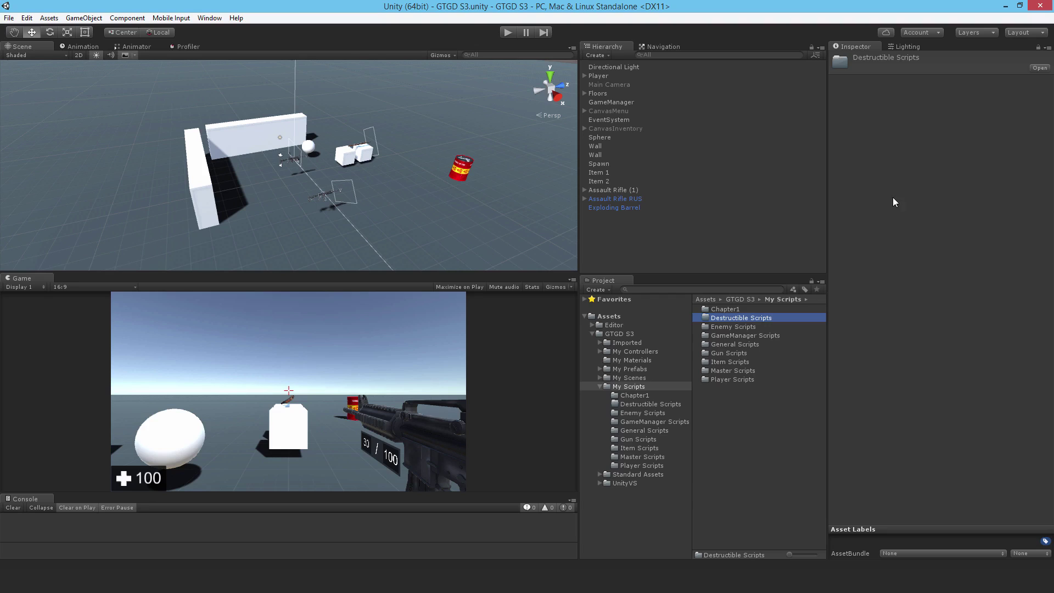
double_click(747, 319)
- Create a C# script named Destructible_Master and open it in Visual Studio
right_click(724, 343)
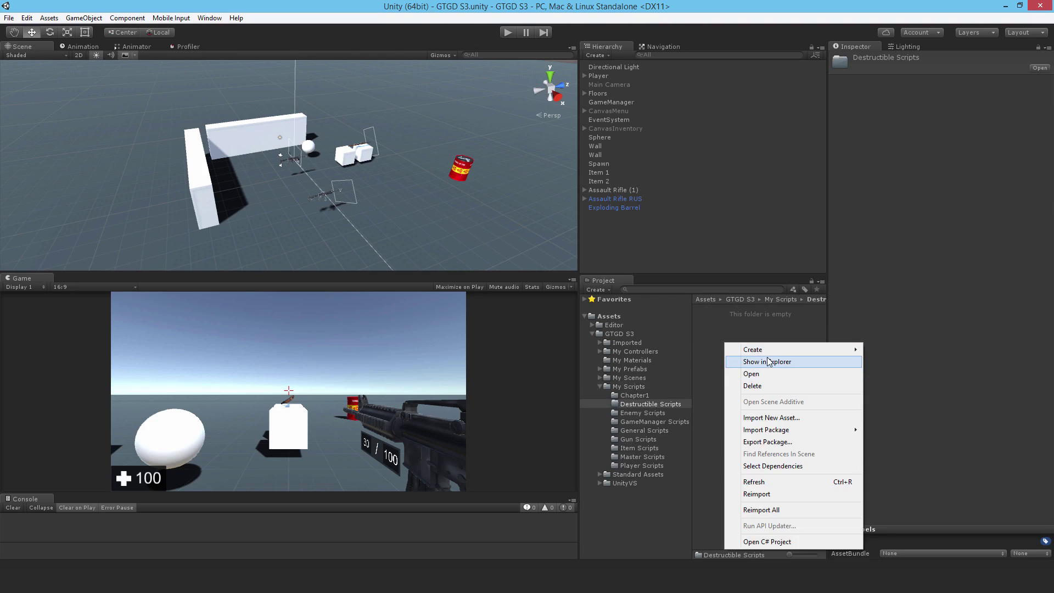
click(908, 66)
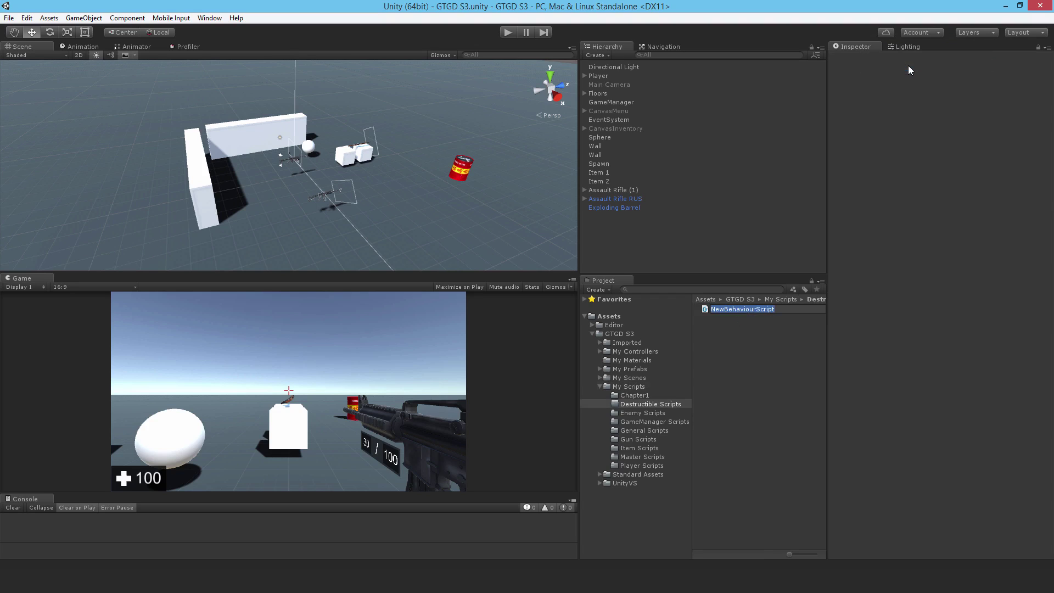
text(Destructible_Mast)
text(er)
key(Return)
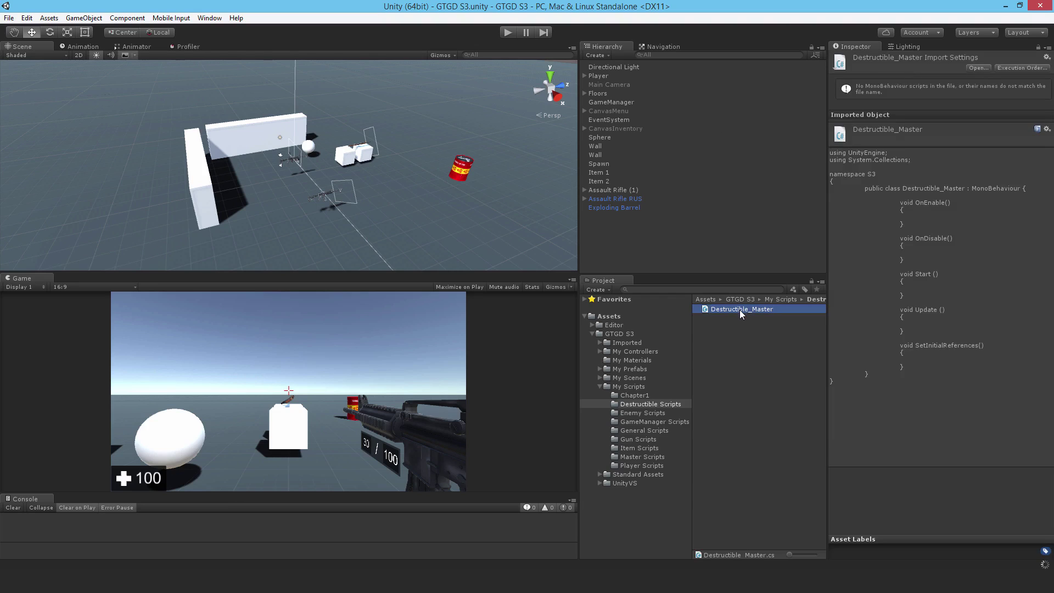
double_click(739, 311)
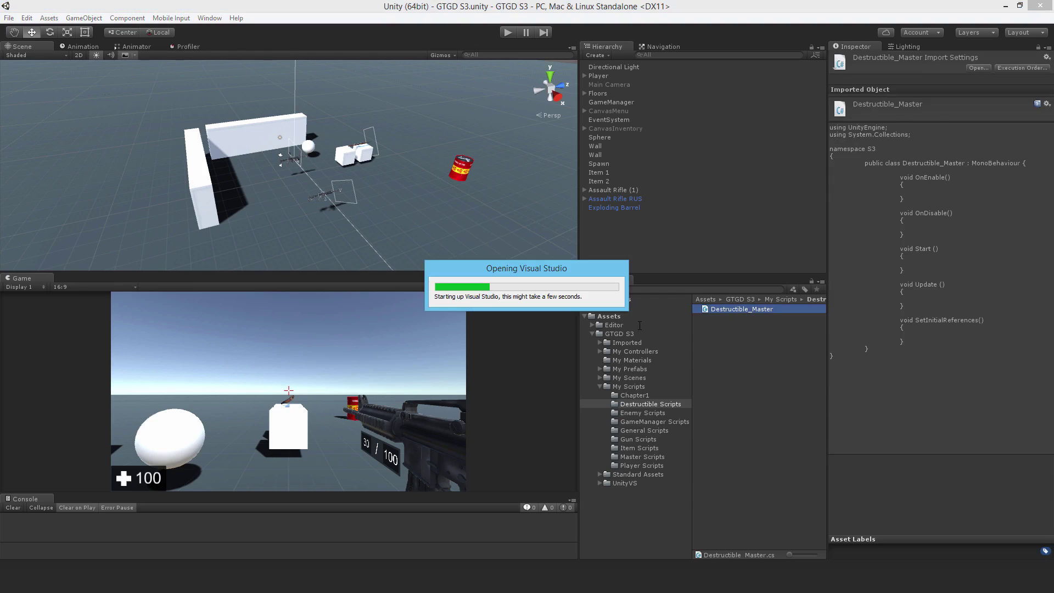
scroll(330, 296, down, 5)
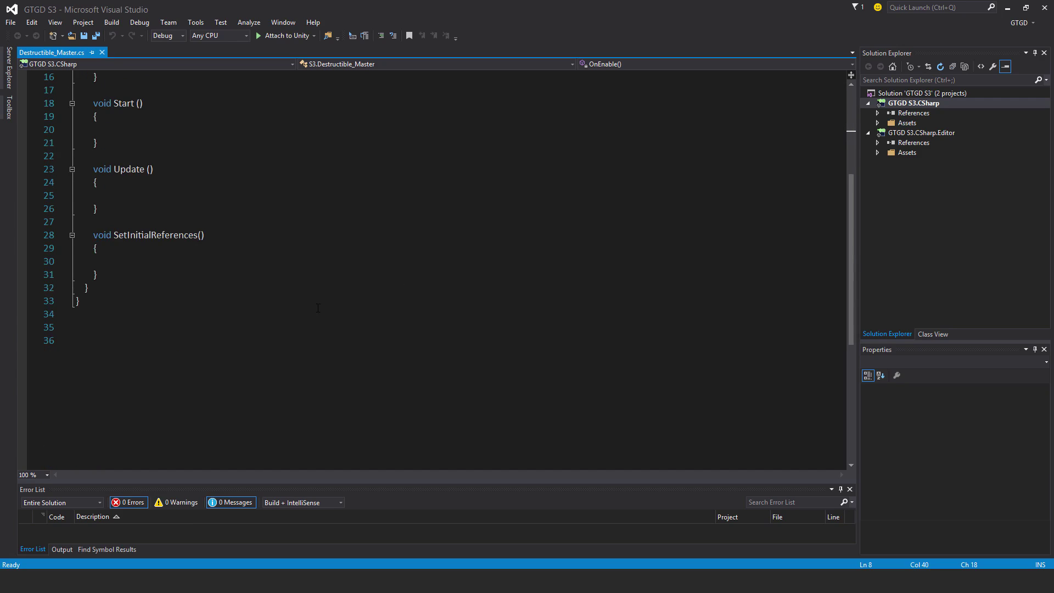
scroll(165, 330, up, 1)
- Delete the template methods from OnEnable through SetInitialReferences
click(110, 346)
scroll(111, 329, up, 4)
shift+drag(110, 326, 105, 169)
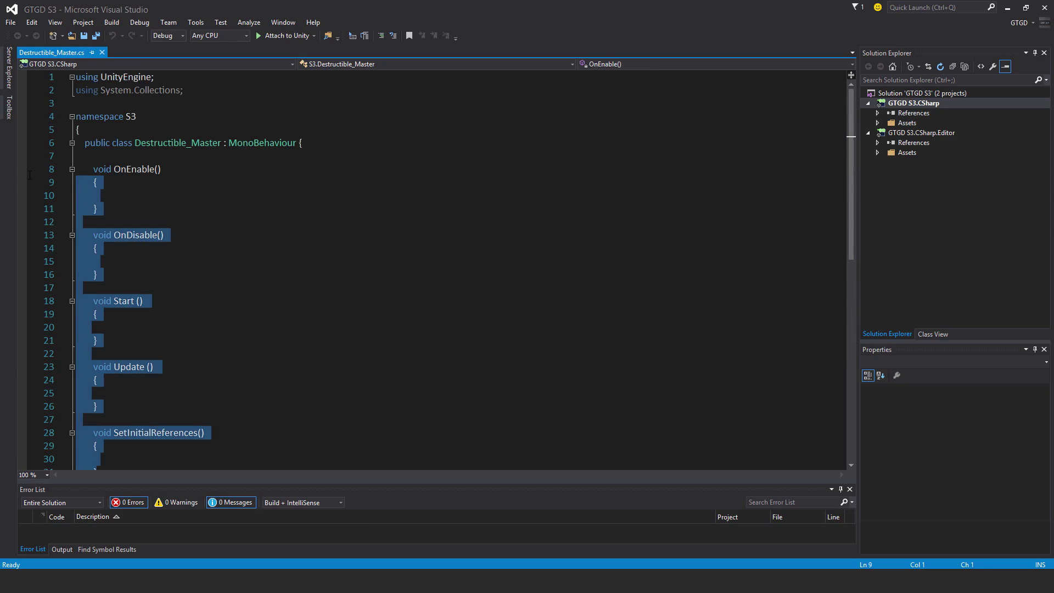
key(Delete)
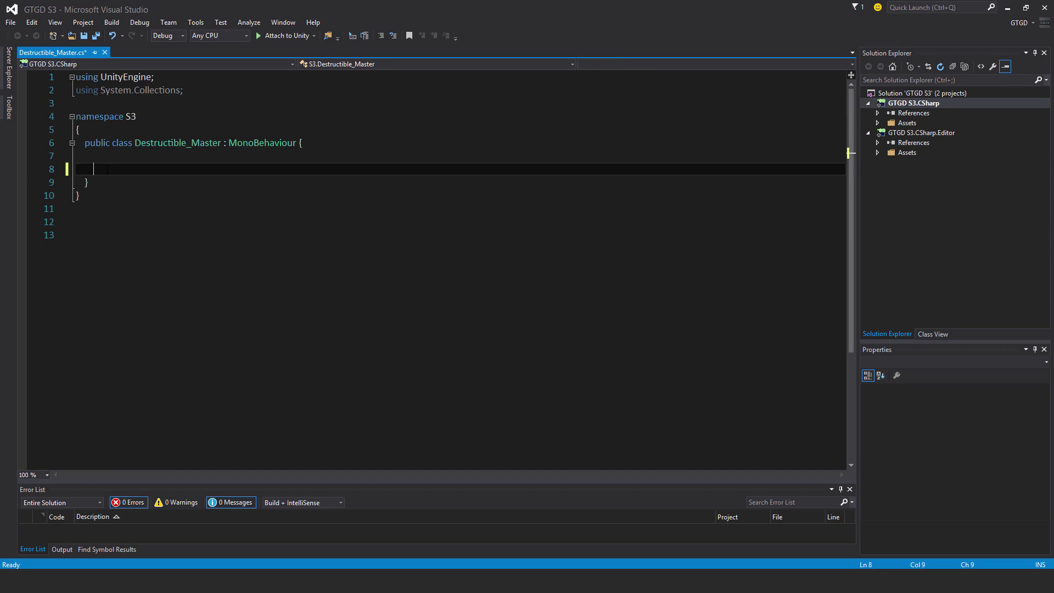
text(public)
text( delegate void )
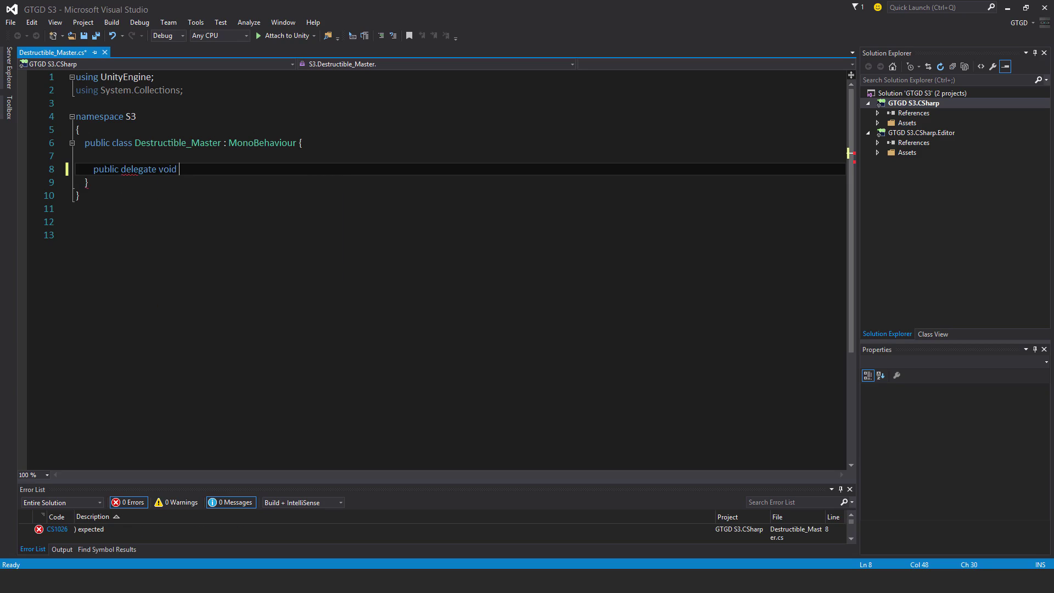
text(HealthEvent)
text(Handler()
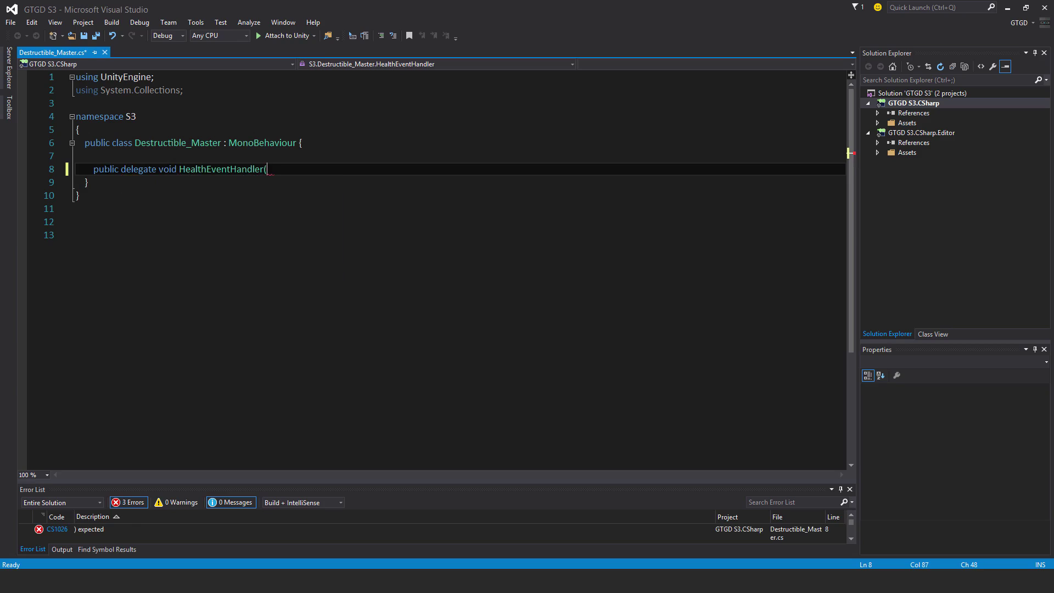
text(int)
text( health))
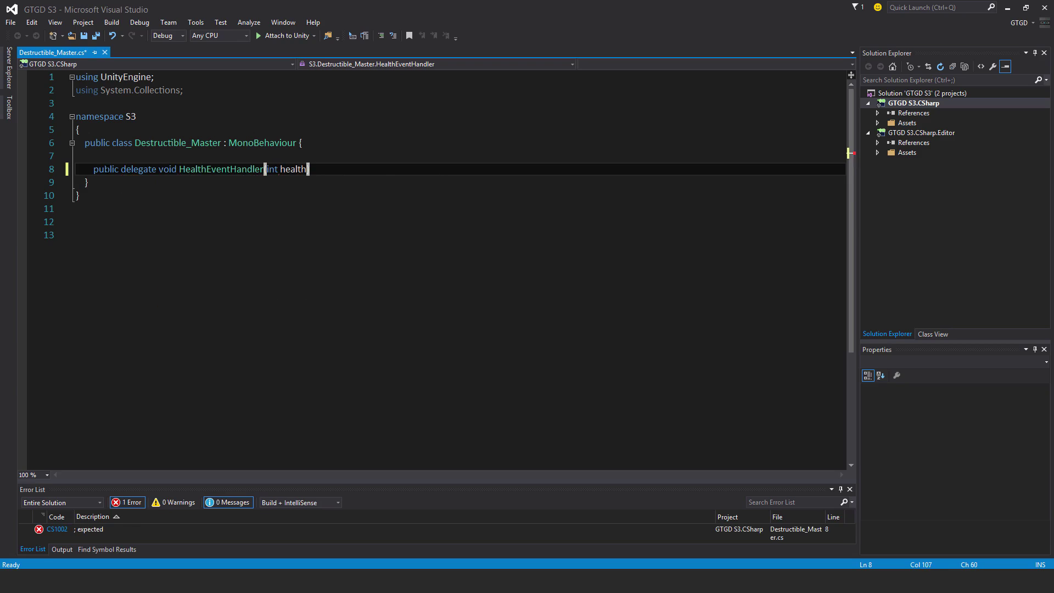
text(;)
- Declare 'public delegate void HealthEventHandler(int health);' and 'public event HealthEventHandler EventDeductHealth;'
key(Return)
text(public)
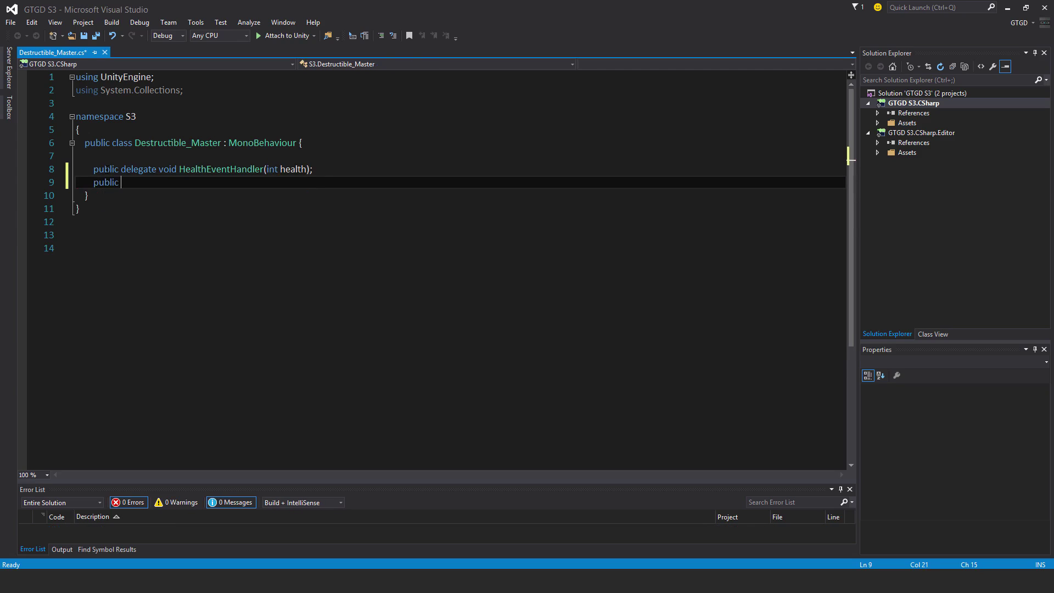
text( event HealthEventHandler )
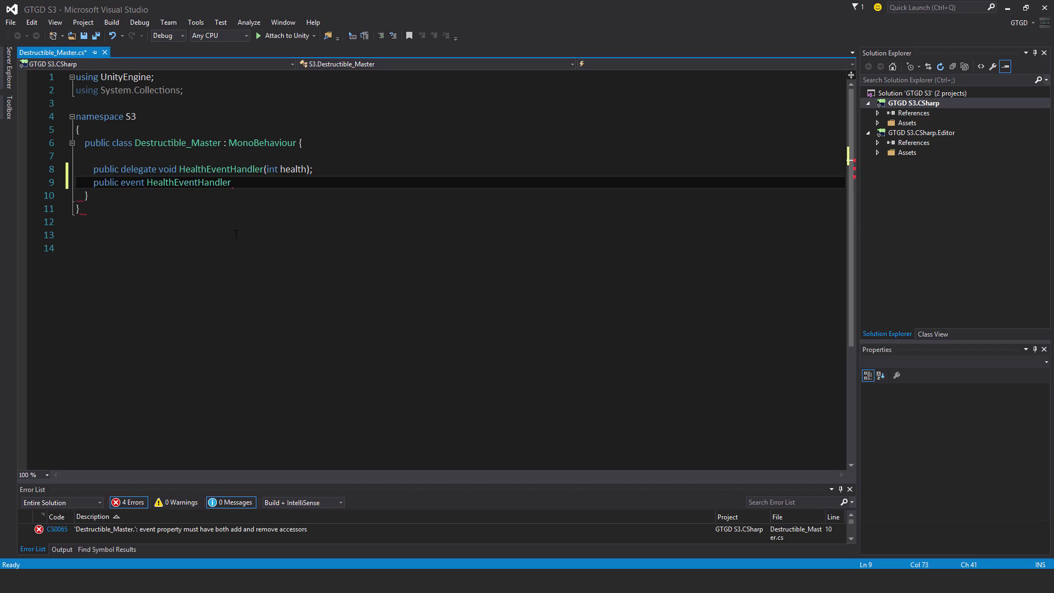
text(EventDed)
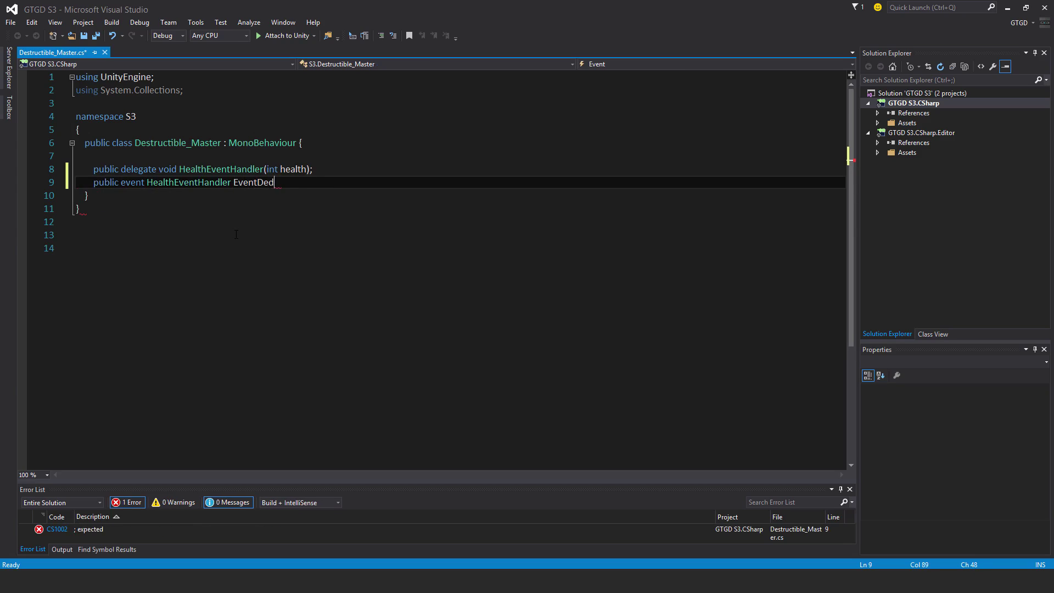
text(uctHea)
text(lth;)
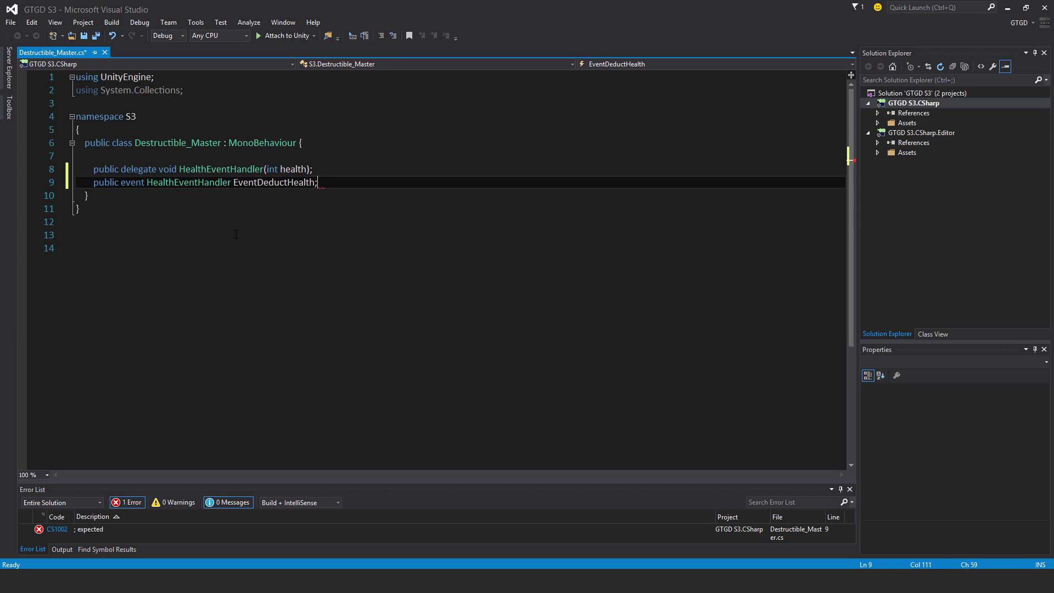
key(Return)
key(Return)
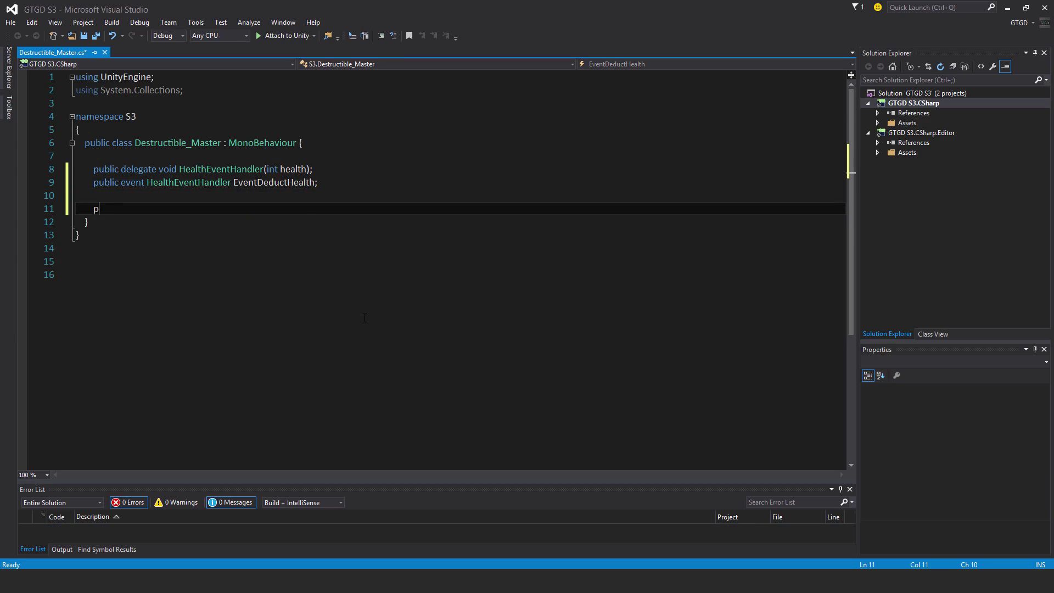
text(public dele)
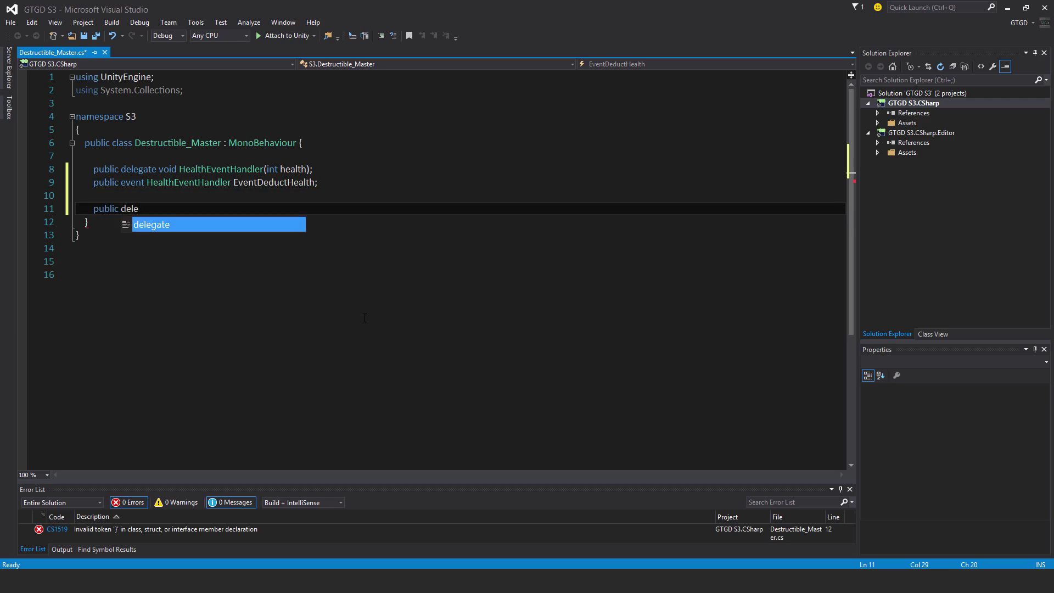
text(gate void Gener)
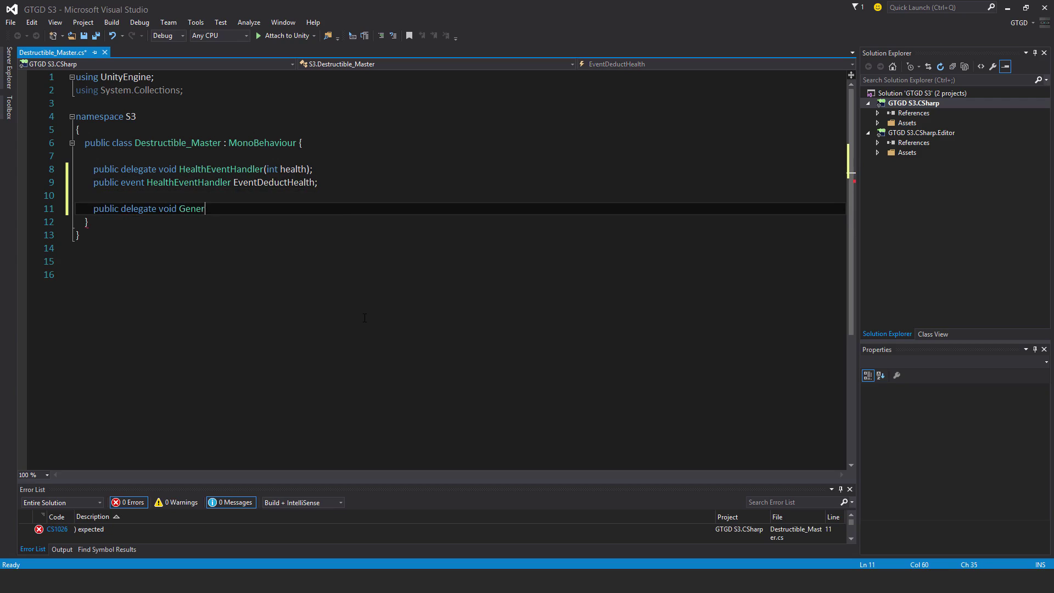
text(alEventHandle)
text(r();)
- Declare the GeneralEventHandler() delegate with events EventDestroyMe and EvenHealthLow
key(Return)
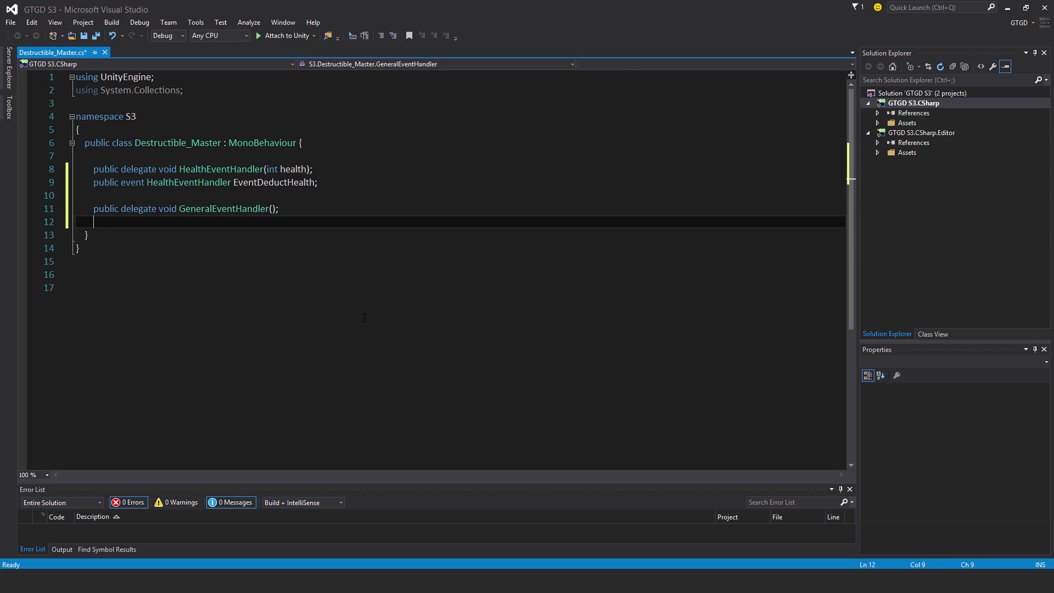
text(public even)
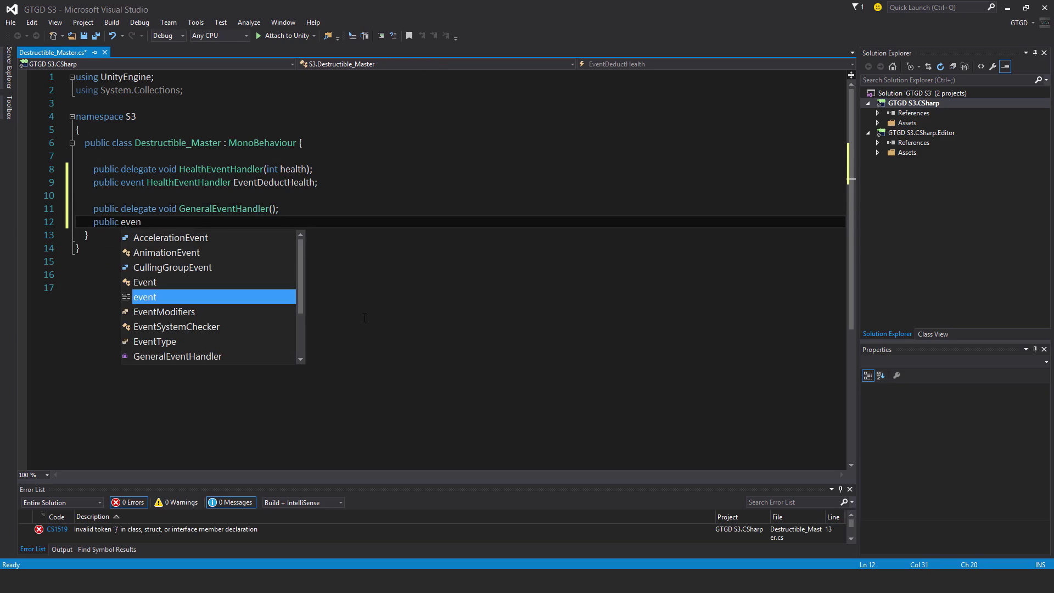
text(t gene)
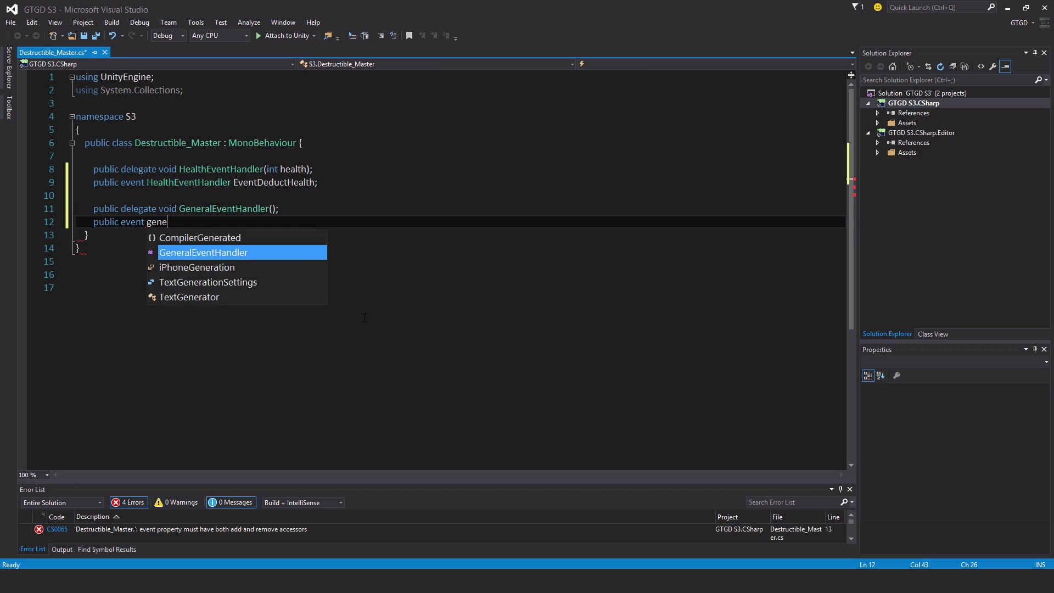
key(Tab)
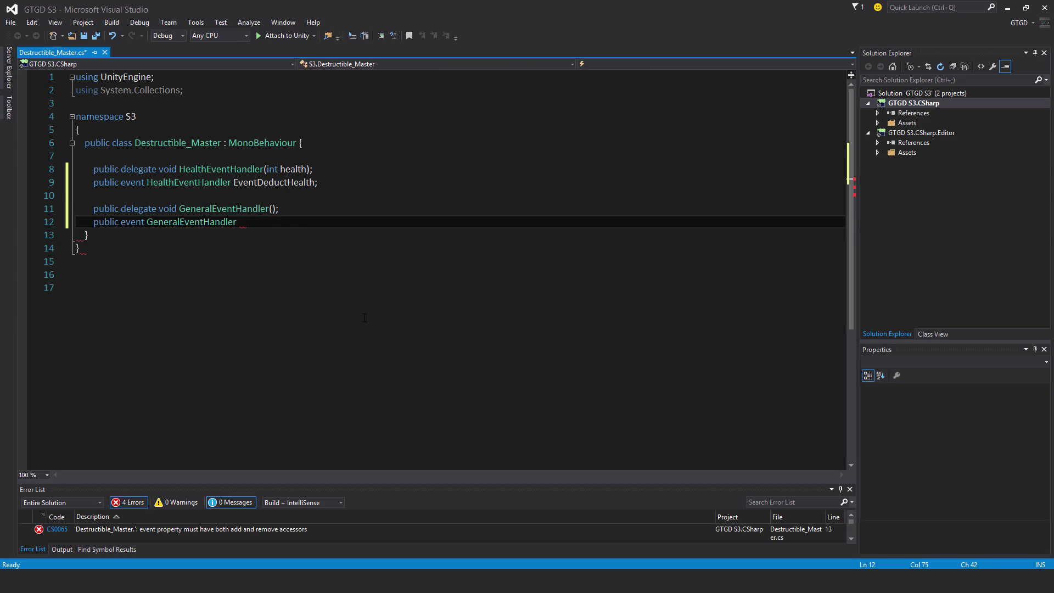
text(EventDes)
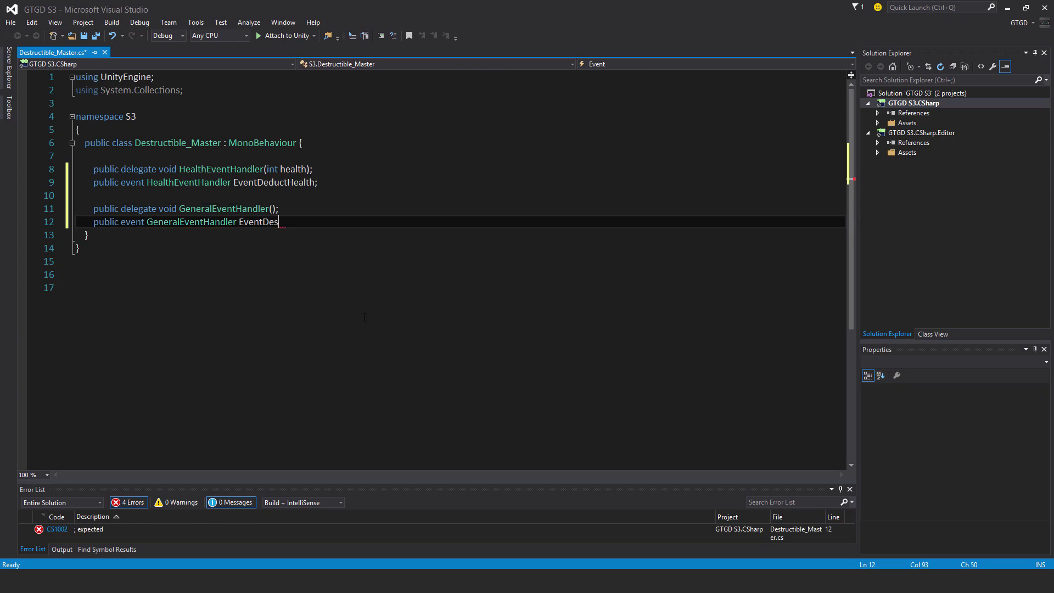
text(troyMe)
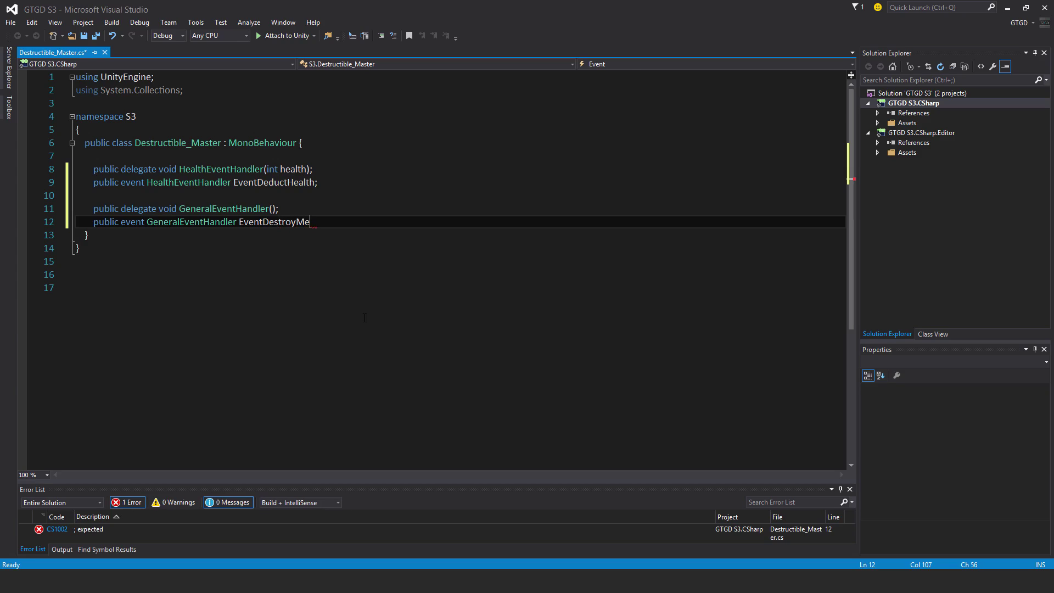
text(;)
key(Return)
text(pu)
key(Tab)
text(e)
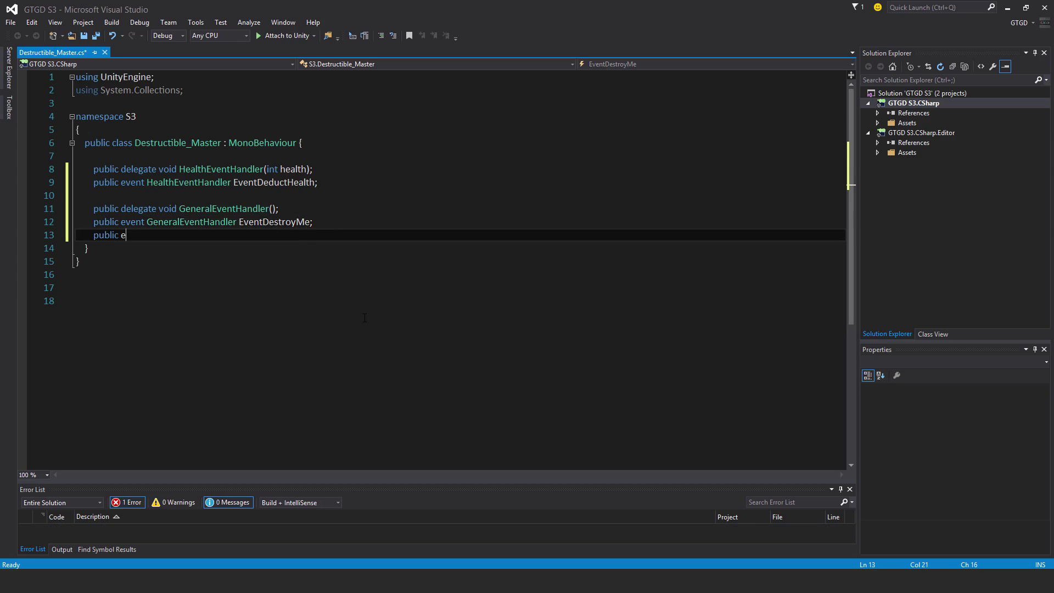
text(v)
key(Tab)
text(Gen)
key(Tab)
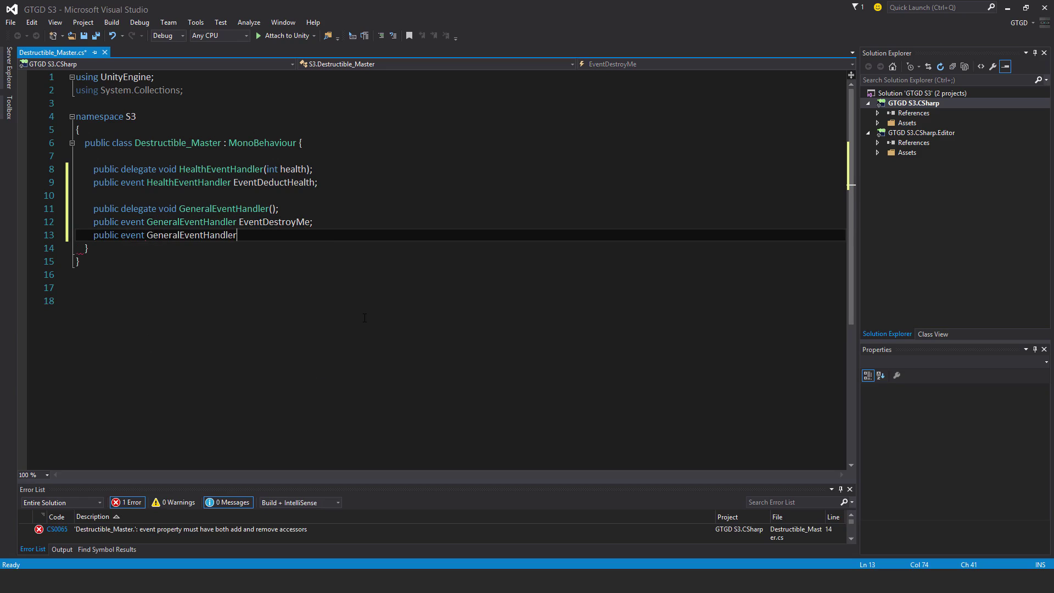
text( Even)
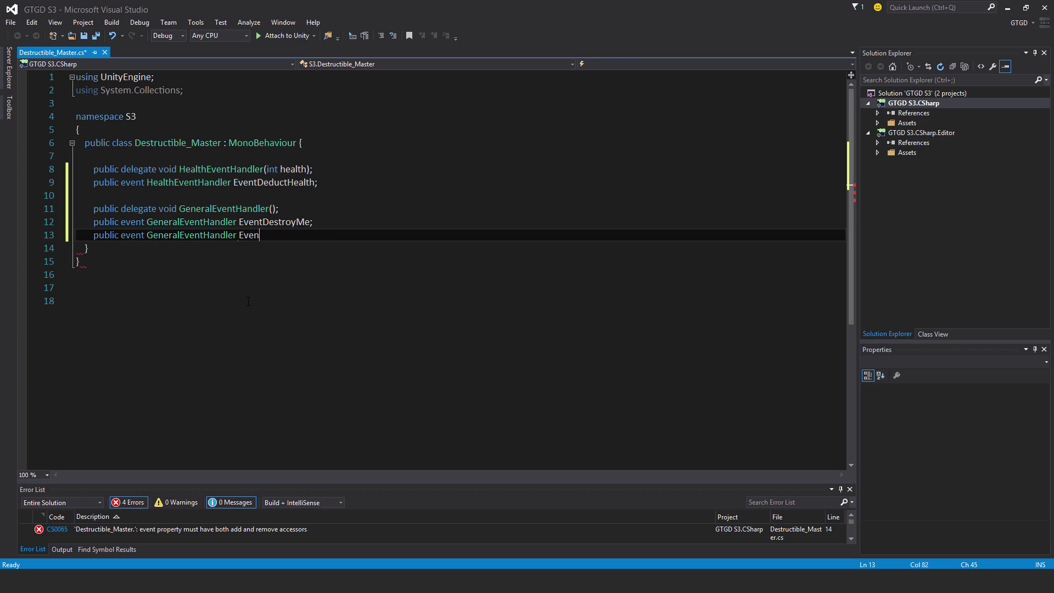
text(Heal)
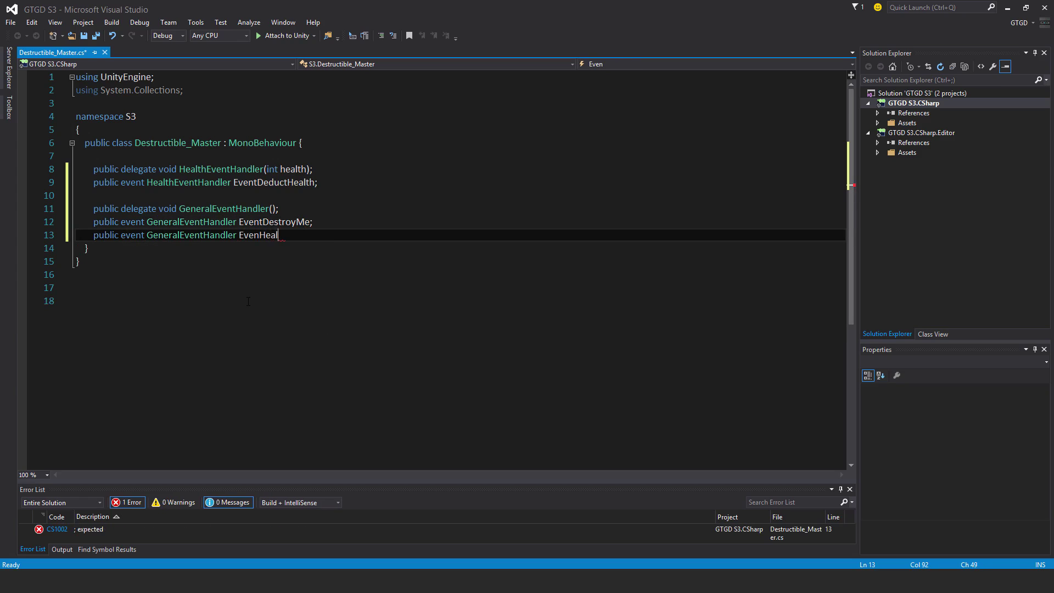
text(thLow;)
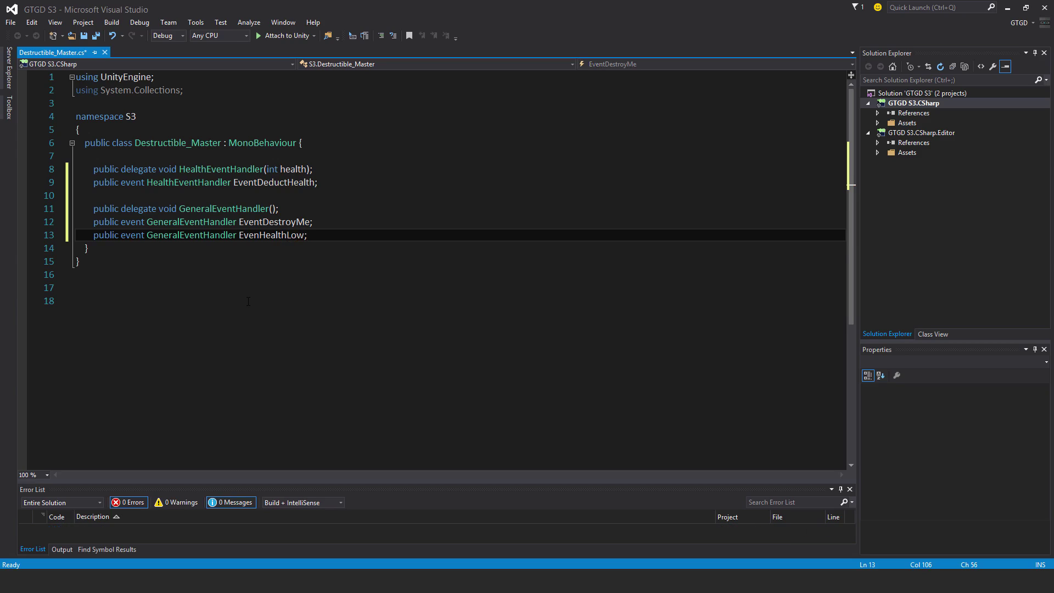
key(Return)
key(Return)
key(Return)
- Add the CallEventDeductHealth method with an empty body
key(Up)
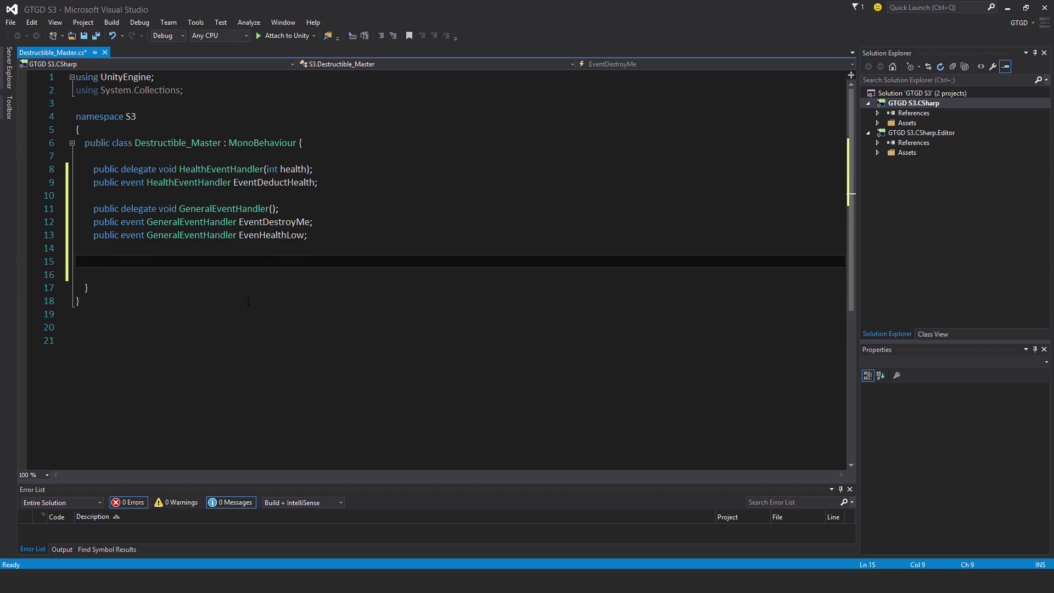
text(pu)
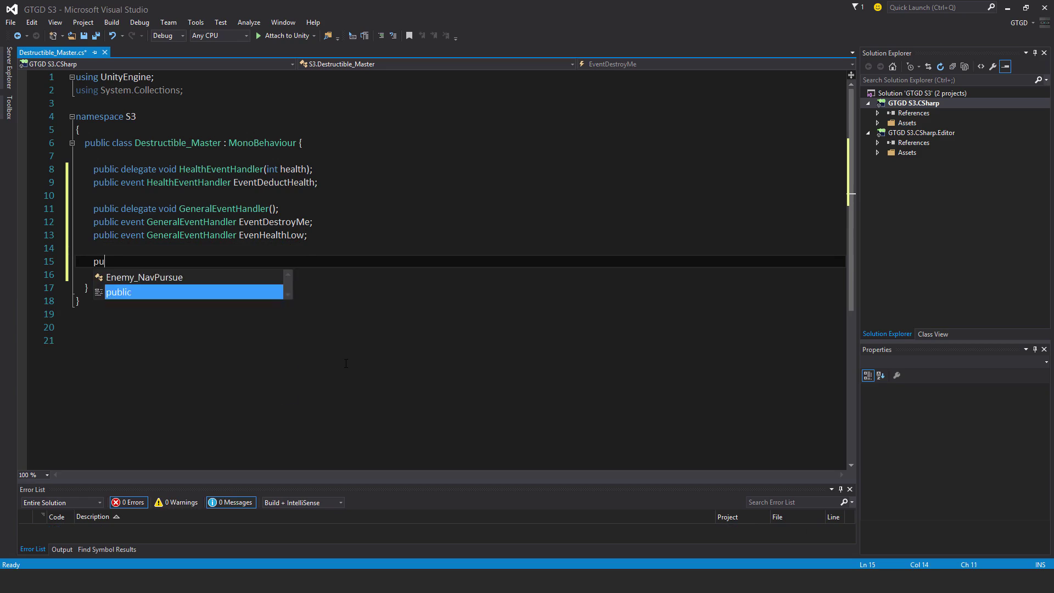
text(blic void Call)
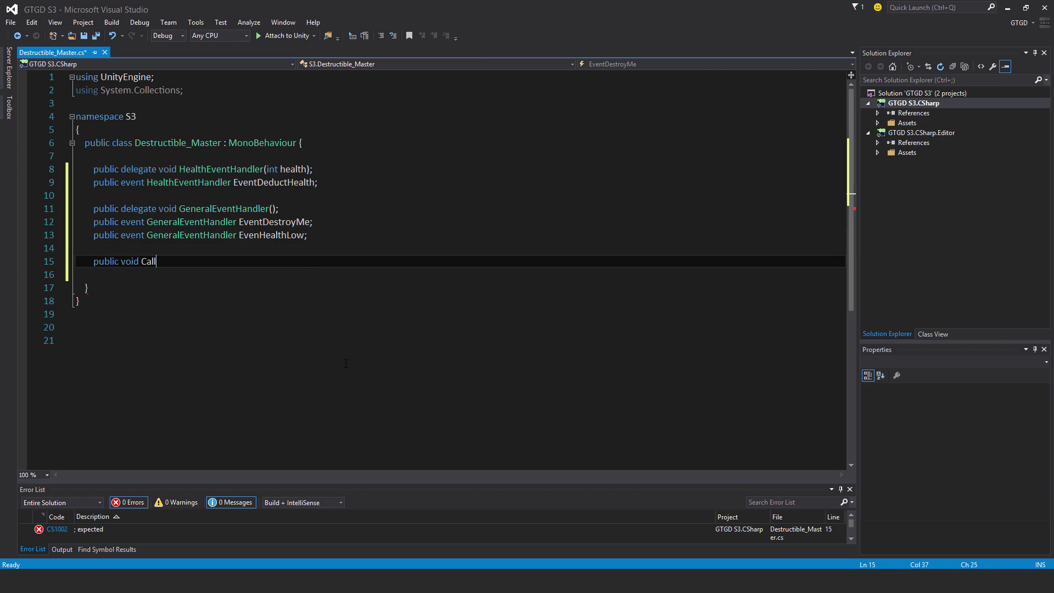
text(EventDeduct)
text(Health()
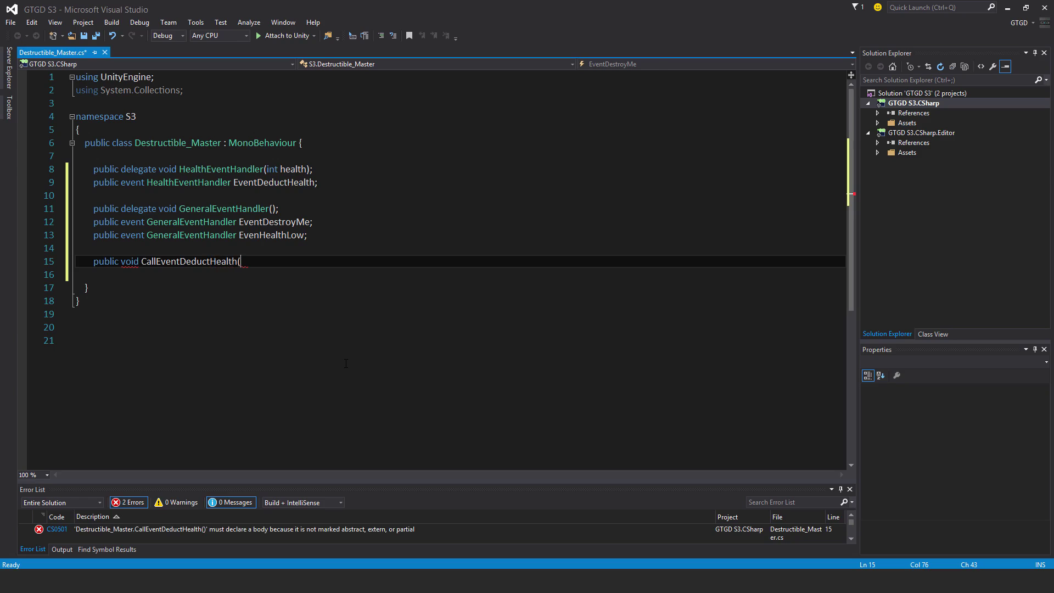
text(int )
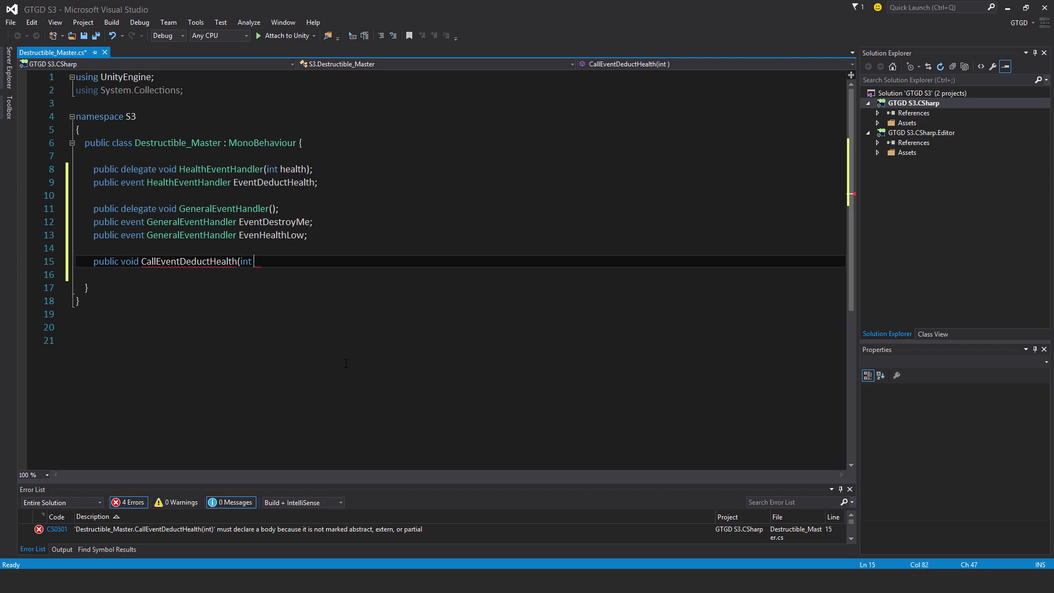
text(hea)
text(lthToDe)
text(duct))
key(Return)
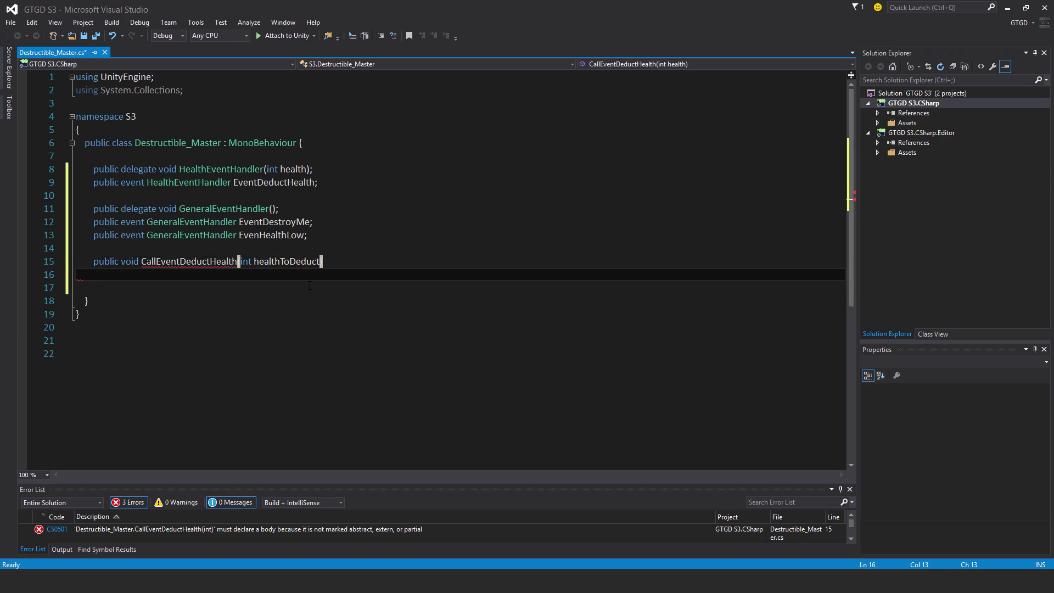
text({)
key(Return)
key(Return)
text(})
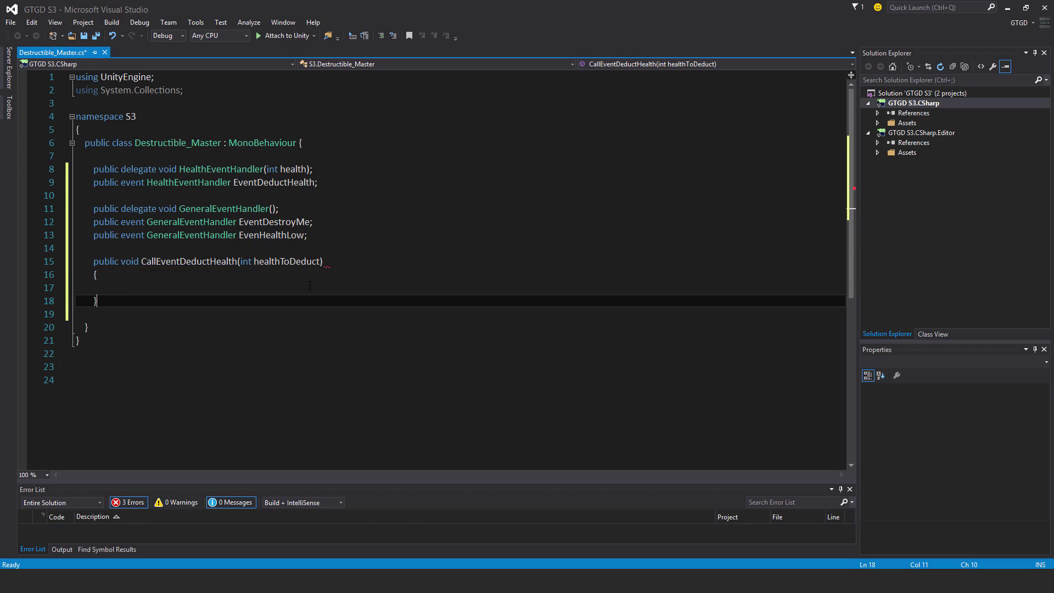
key(Up)
text(if)
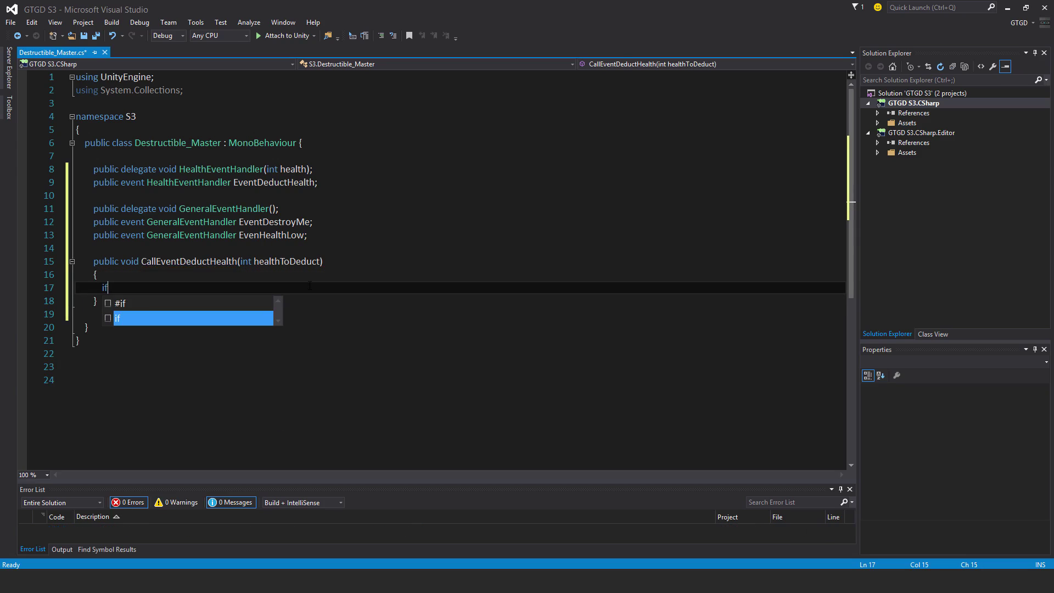
text(()
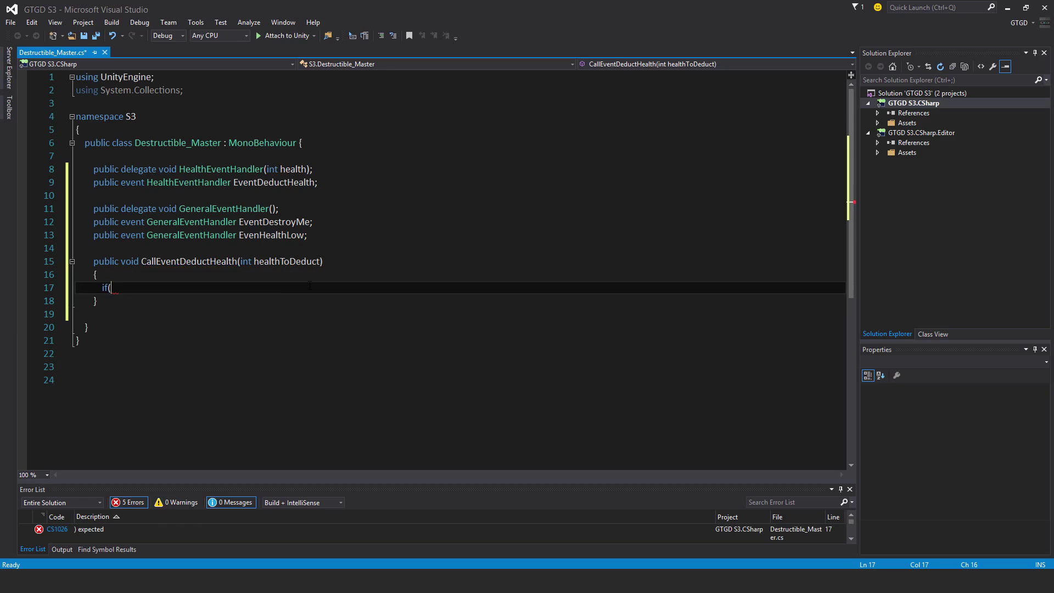
text(Eve)
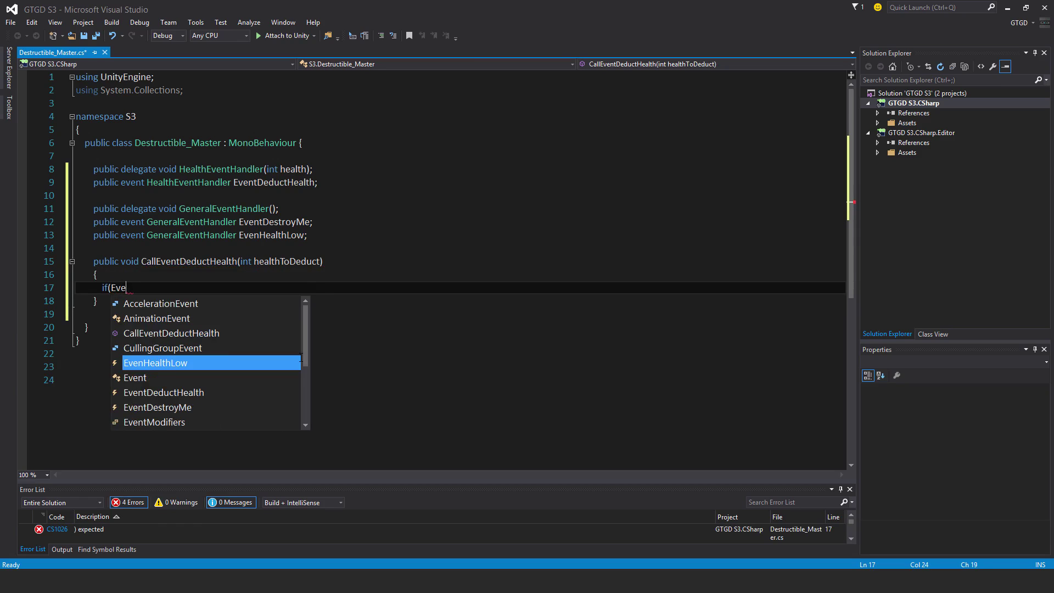
text(nt)
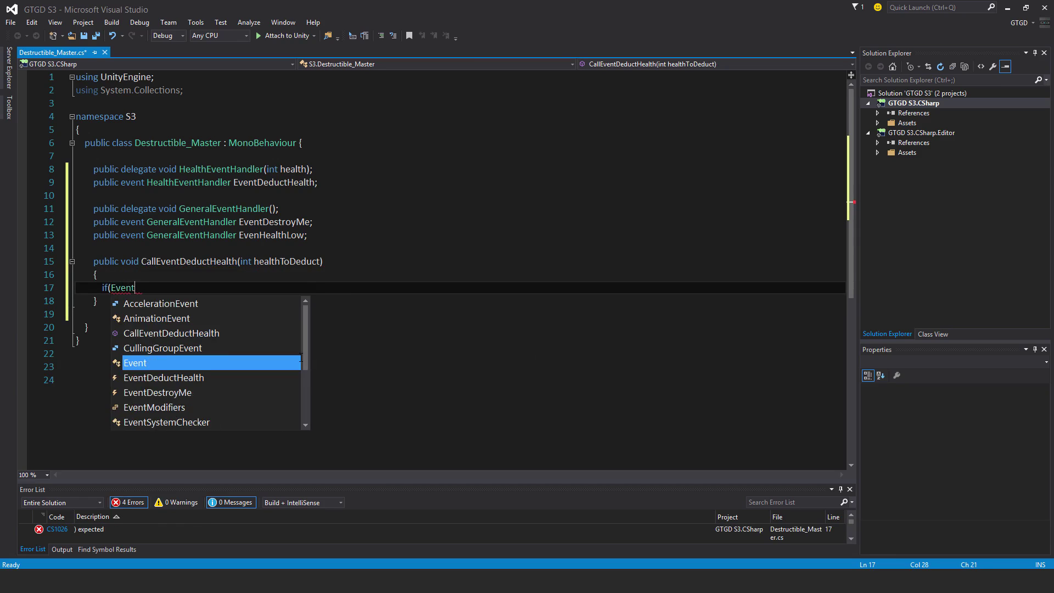
text(de)
- Inside it, call EventDeductHealth(healthToDeduct) when EventDeductHealth != null
key(space)
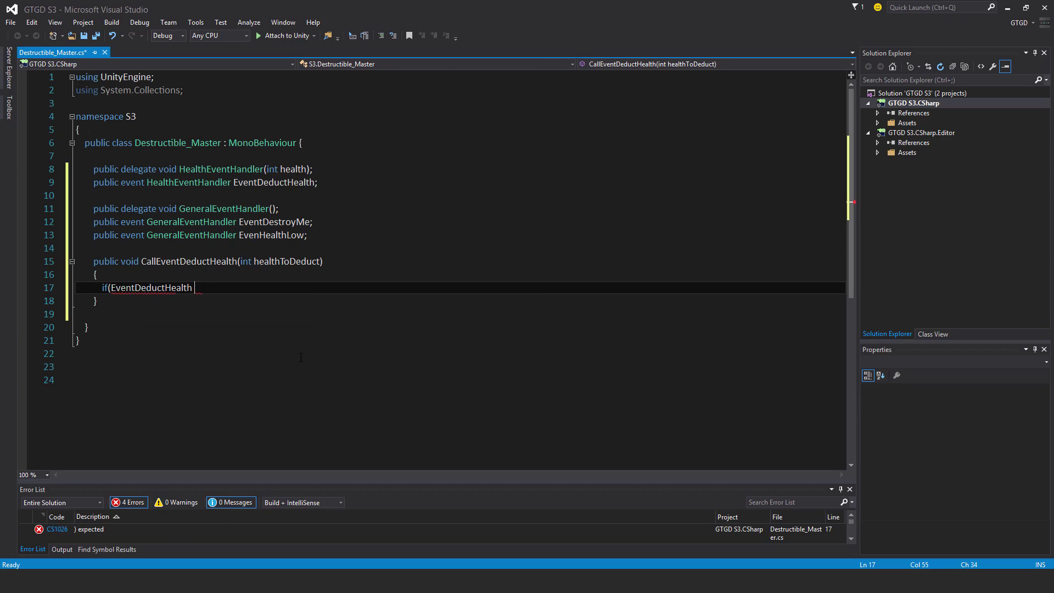
text(= null)
text())
key(Return)
text({)
key(Return)
key(Return)
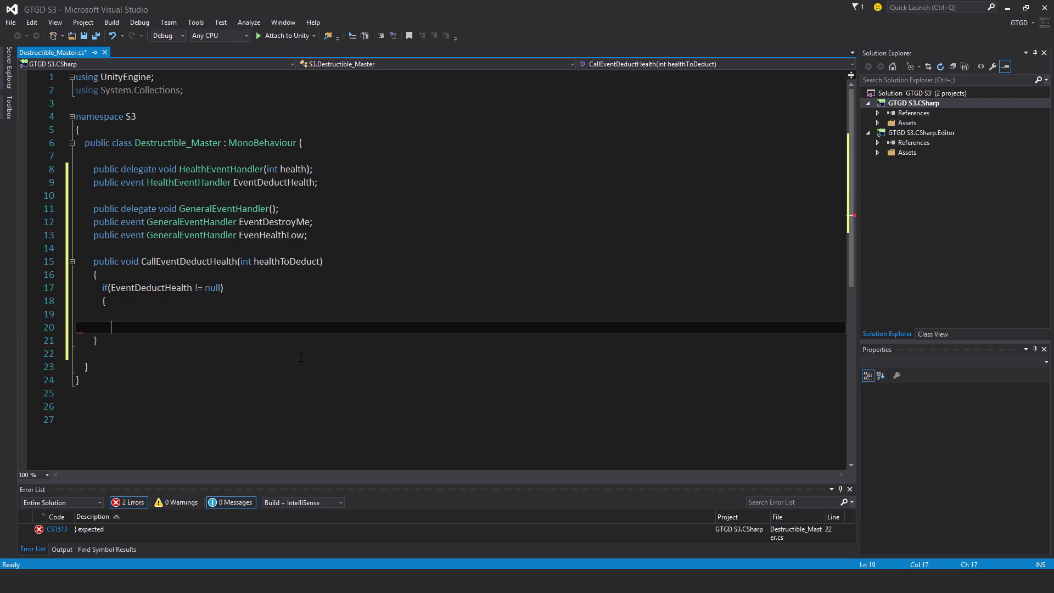
text(})
key(Up)
text(ve)
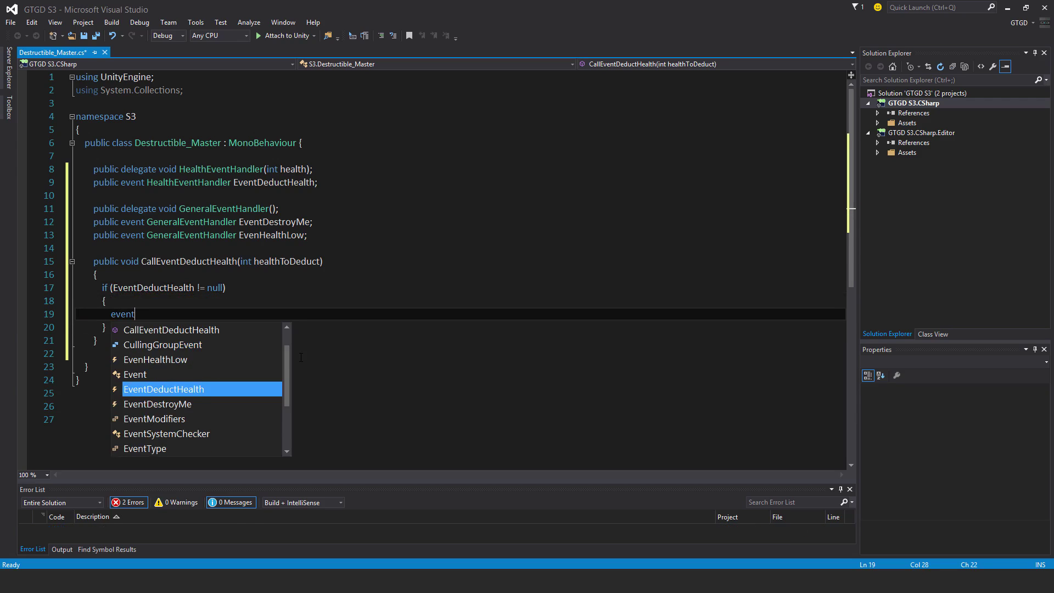
text(ntde)
key(Tab)
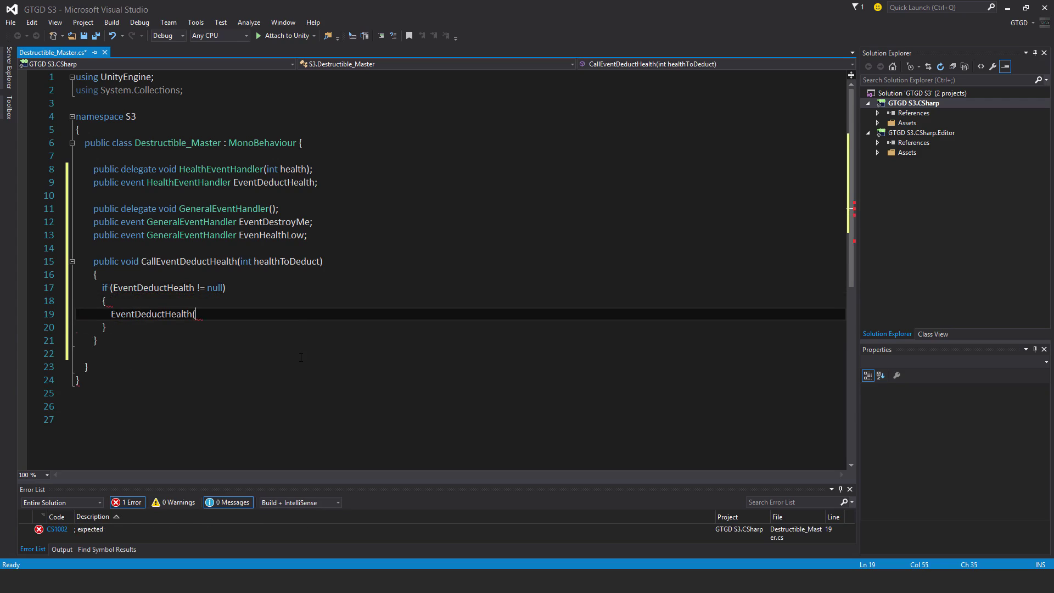
text((health)
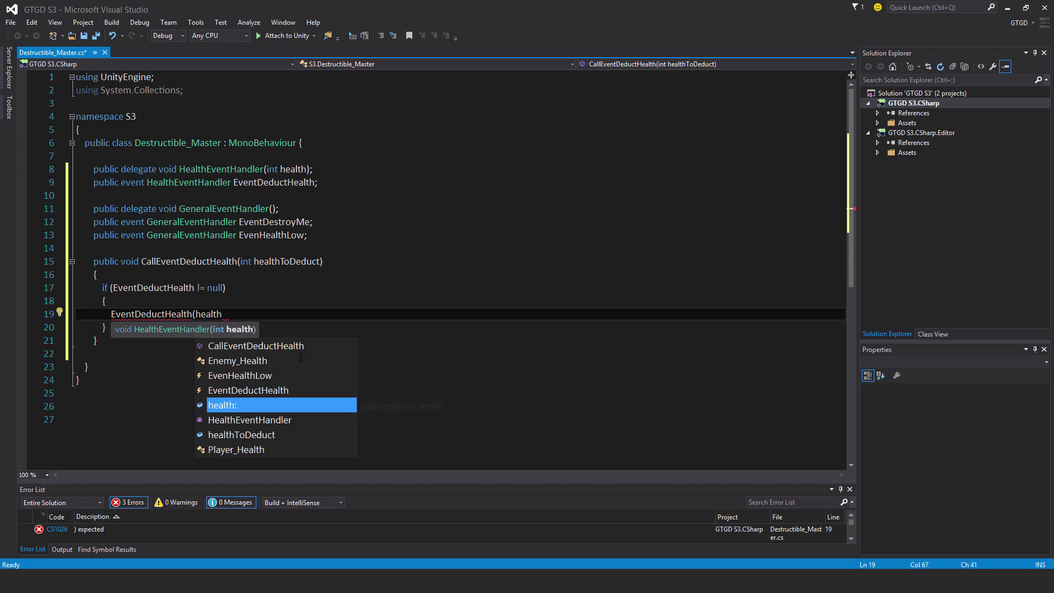
text(To)
key(Tab)
text();)
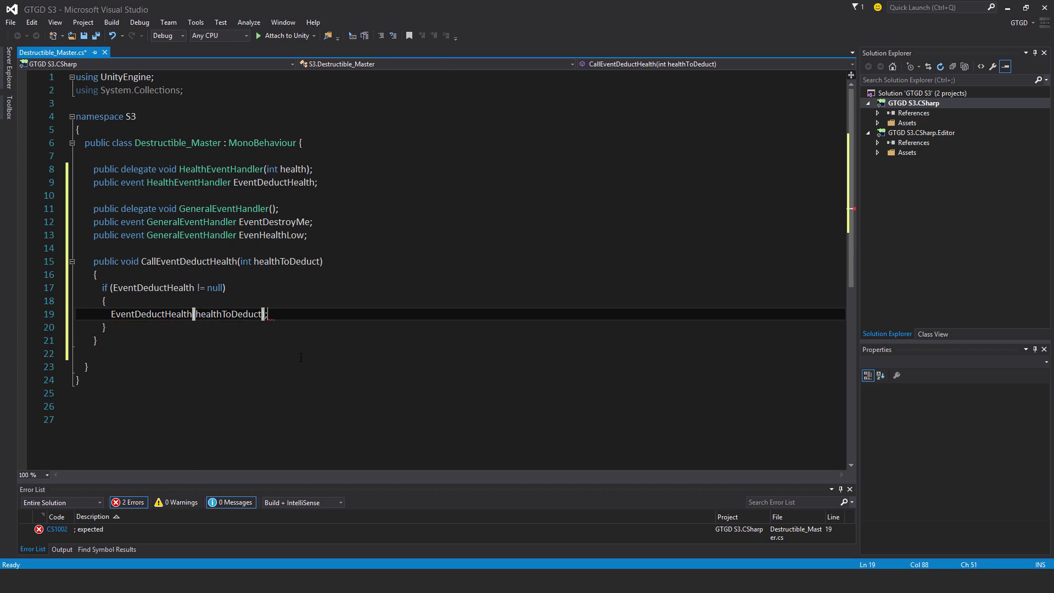
key(Down)
key(Down)
- Add an empty public void CallEventDestroyMe() method below the first method
key(Return)
key(Return)
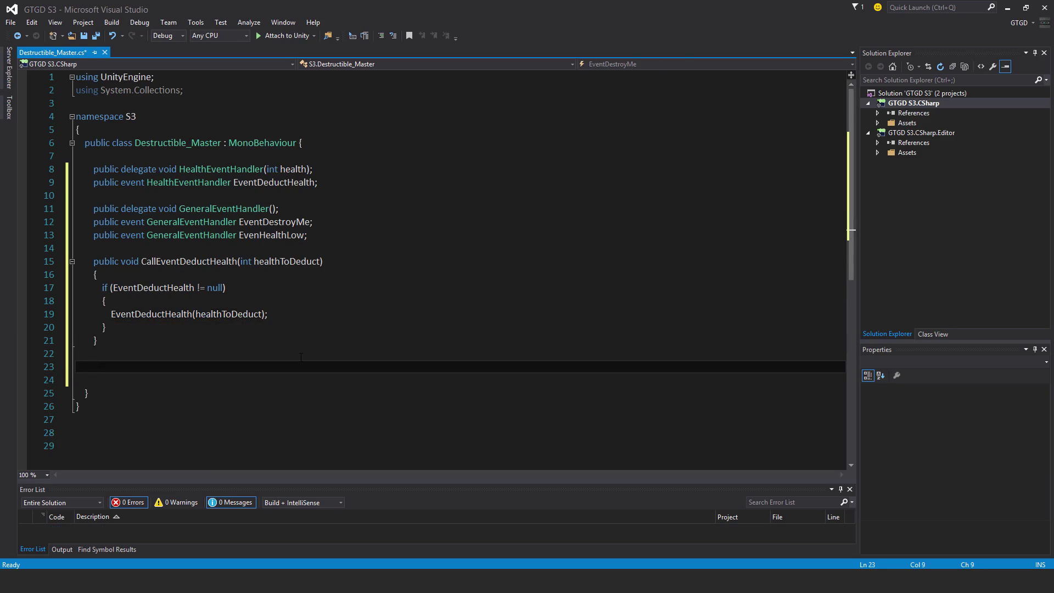
text(p)
text(ublic void )
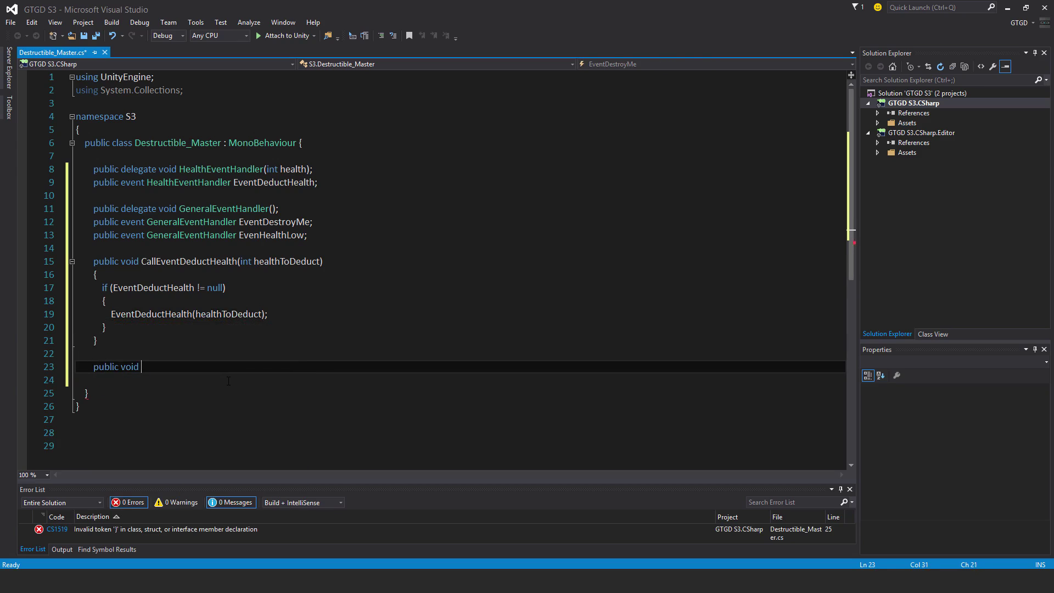
text(CallEvent)
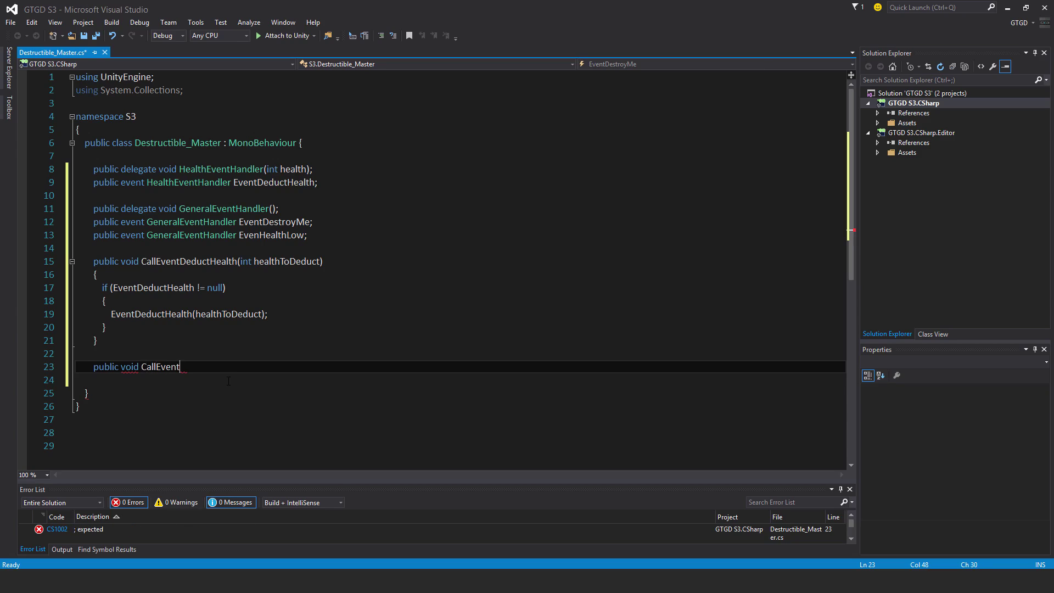
text(DestroyMe)
text(())
key(Return)
text({)
key(Return)
key(Return)
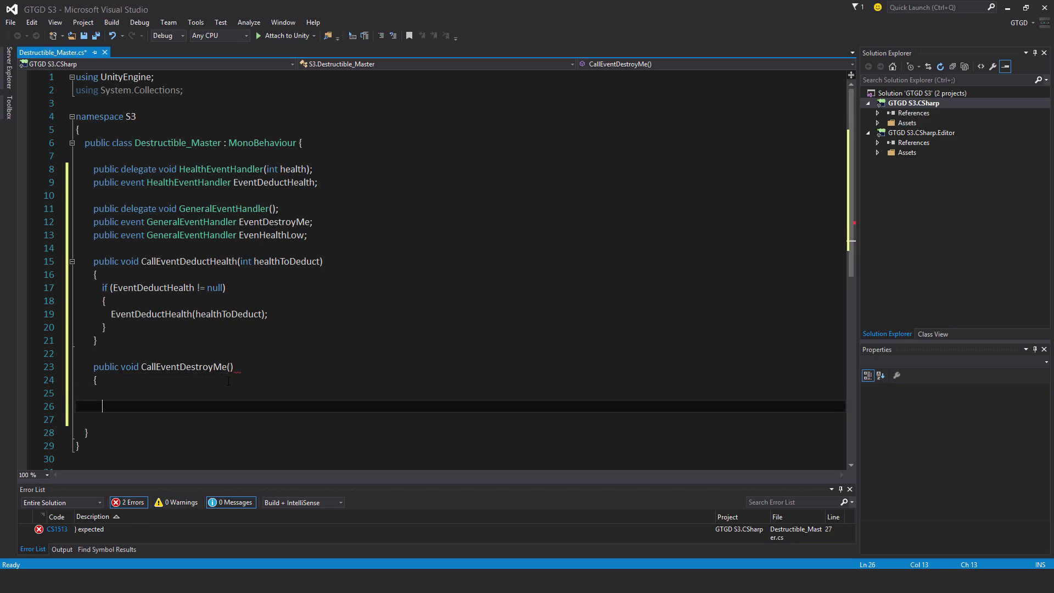
text(})
key(Up)
scroll(206, 142, down, 1)
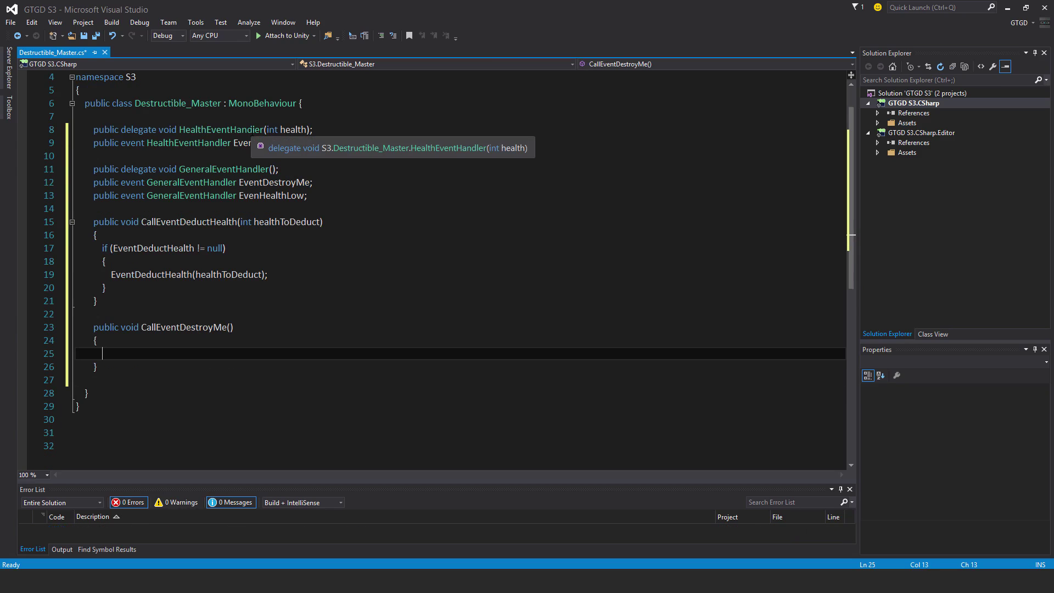
text(if(Ev)
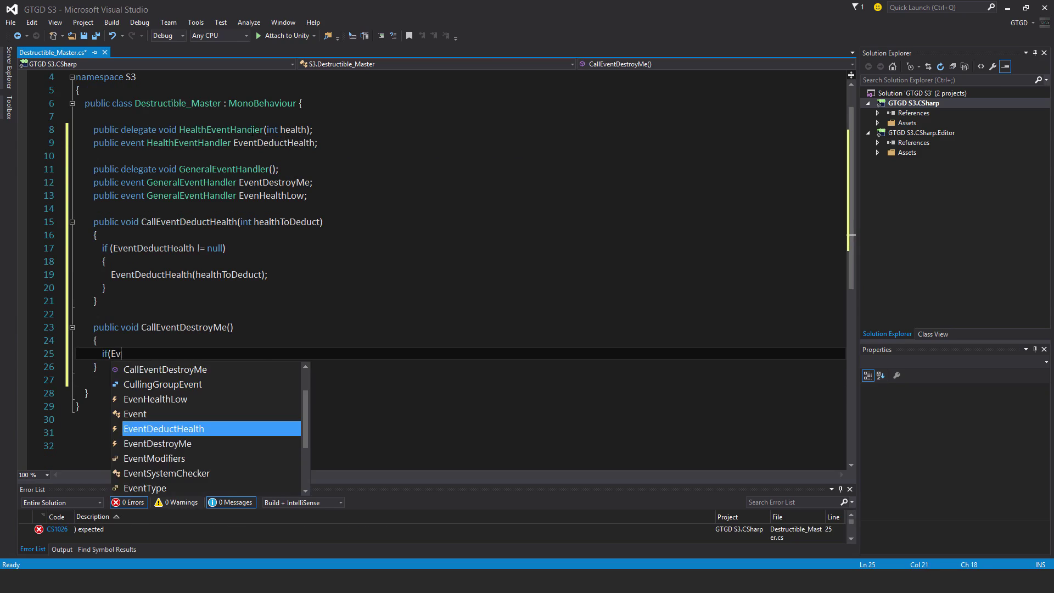
text(entDest)
- Add an if (EventDestroyMe != null) block inside CallEventDestroyMe
key(Tab)
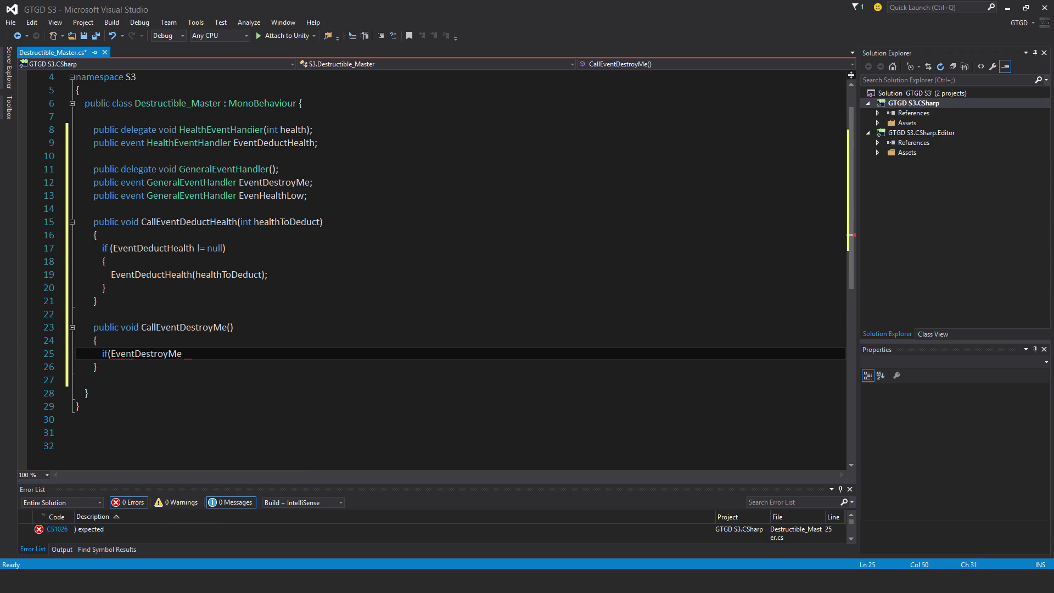
text(= null))
key(Return)
text({)
key(Return)
key(Return)
text(})
key(Up)
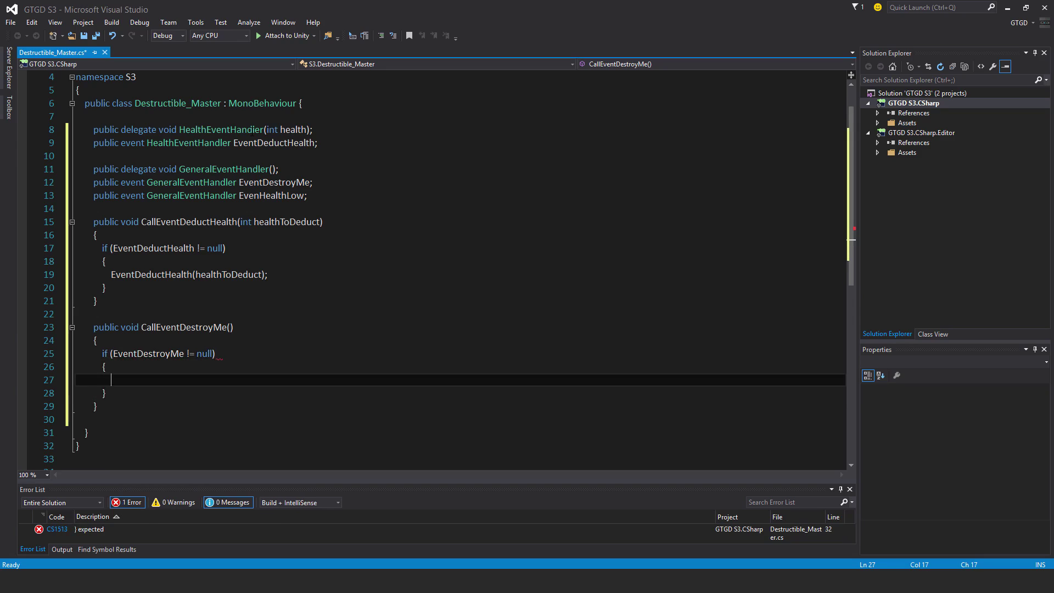
text(eventdes)
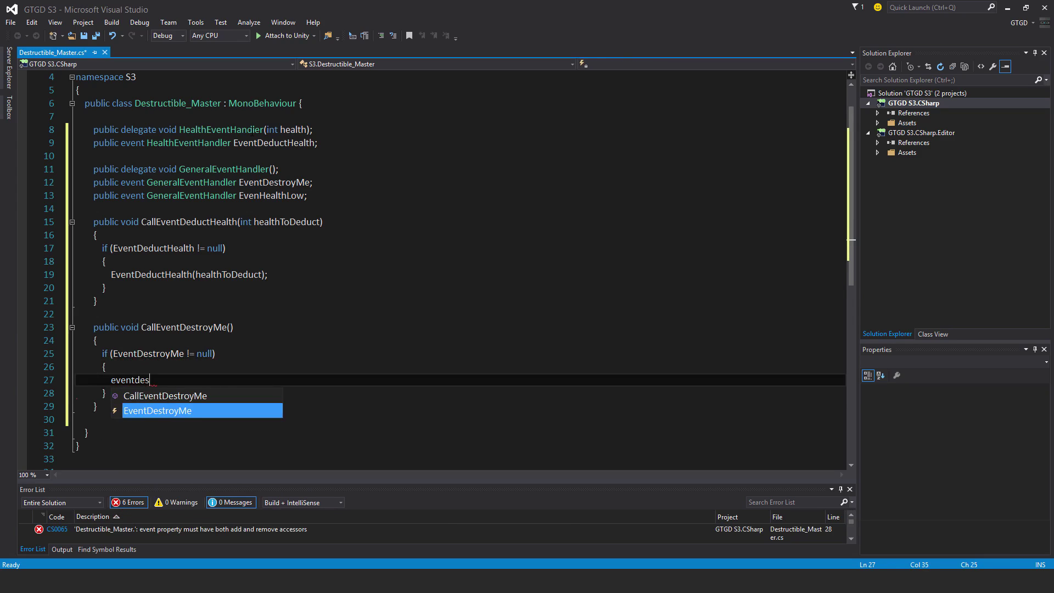
text(();)
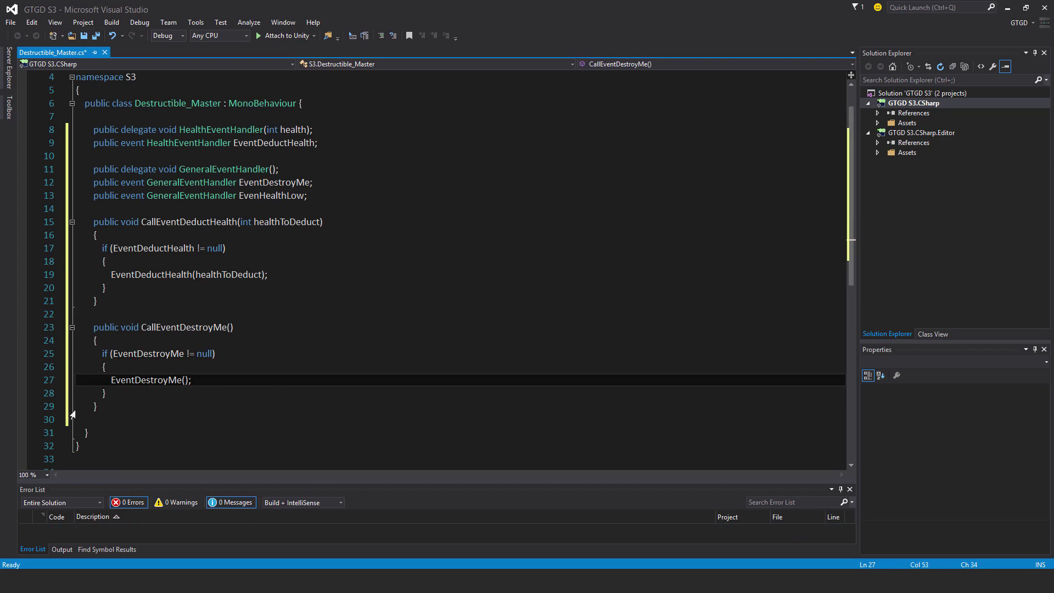
- Duplicate CallEventDestroyMe and rename the copy to CallEventHealthLow
drag(118, 407, 94, 326)
key(ctrl+c)
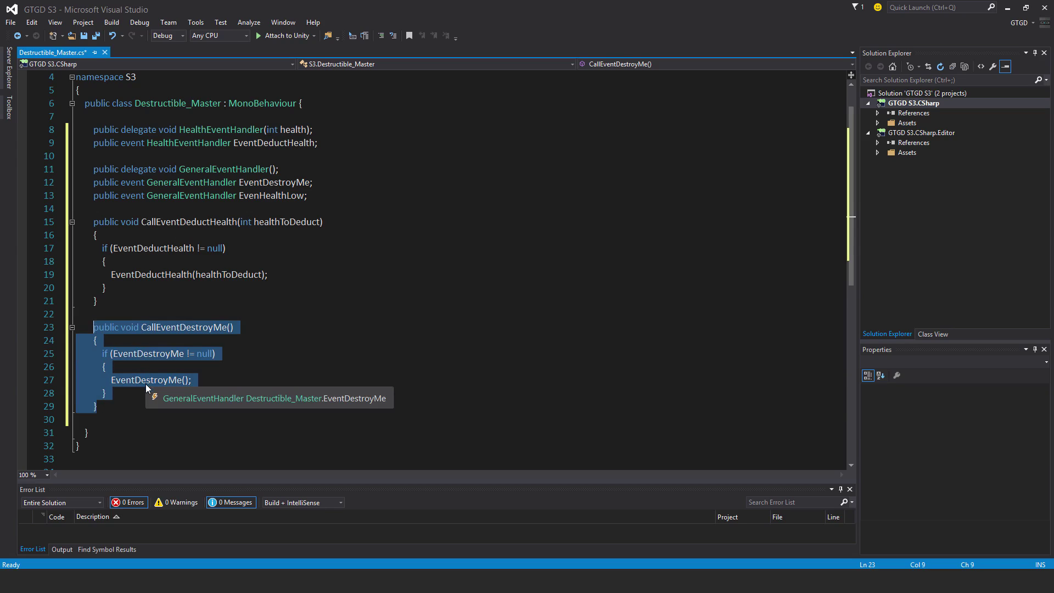
shift+click(125, 417)
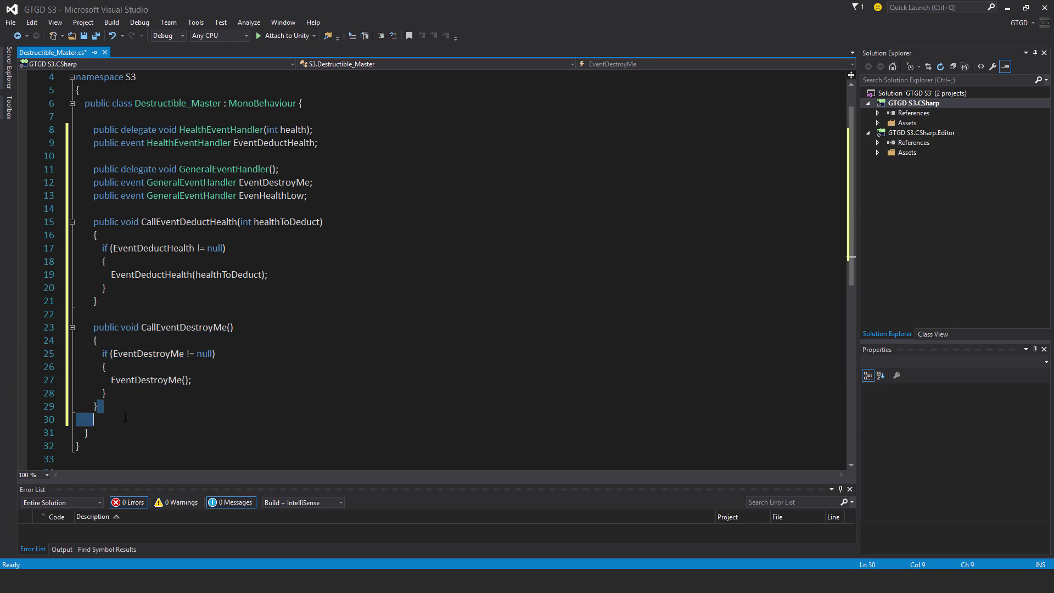
key(Return)
key(Return)
key(ctrl+v)
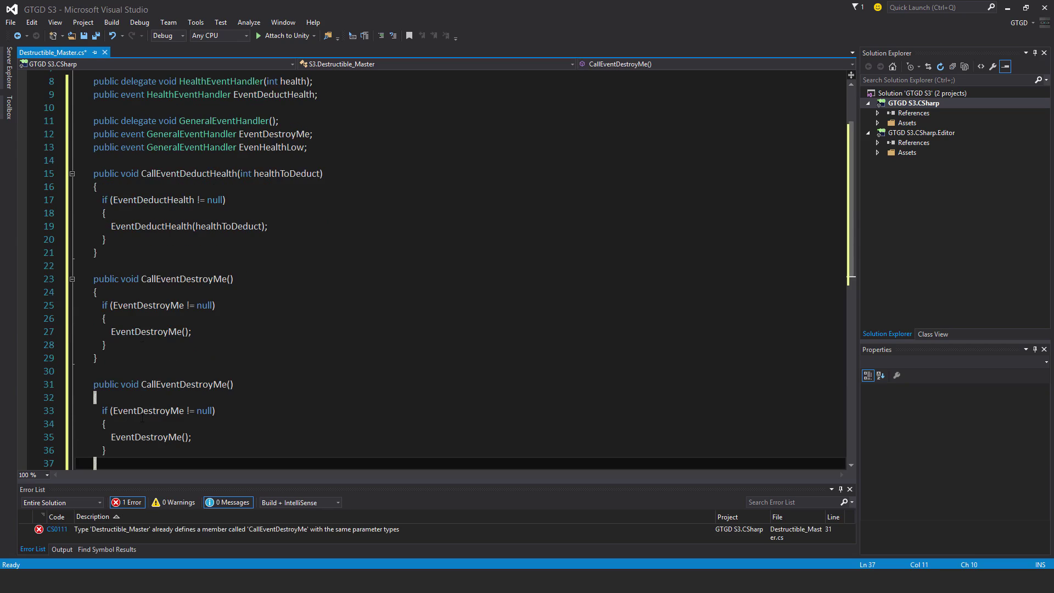
scroll(140, 420, down, 2)
scroll(147, 337, up, 2)
scroll(147, 336, down, 1)
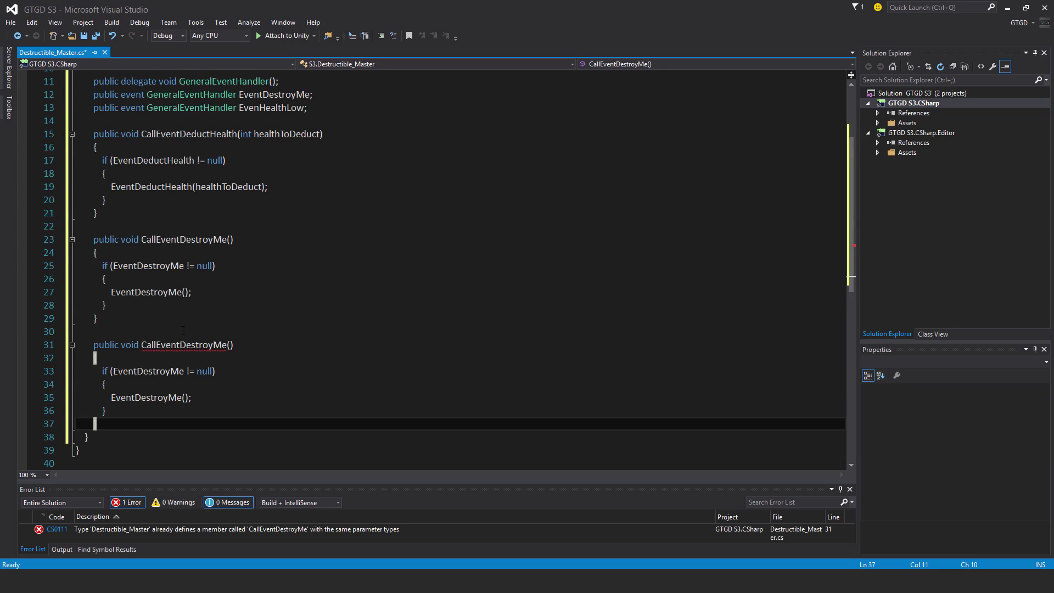
click(186, 344)
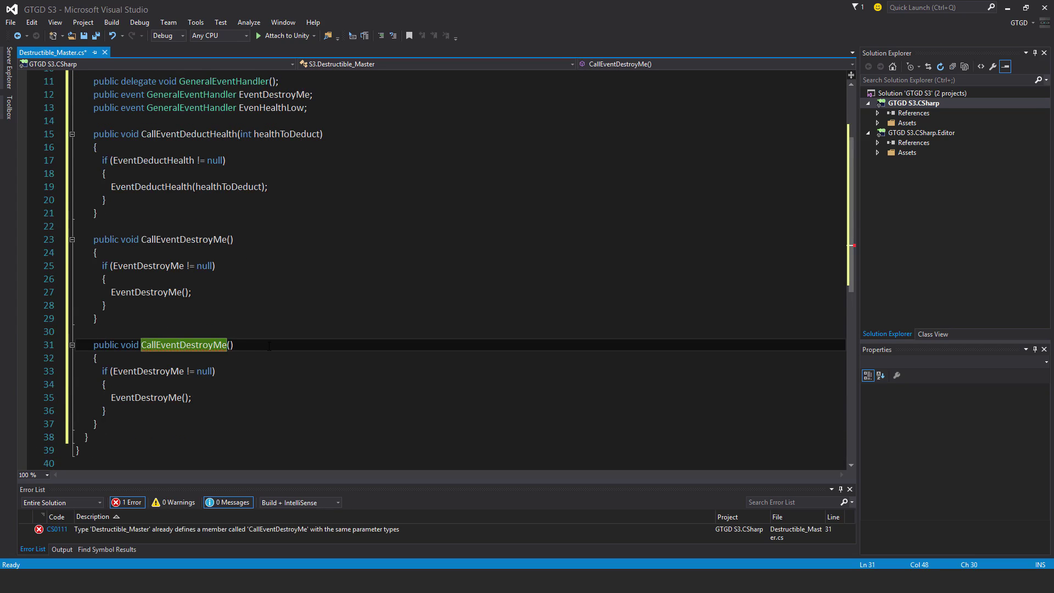
key(BackSpace)
key(Delete)
key(Delete)
key(Delete)
key(Delete)
key(Delete)
key(Delete)
key(Delete)
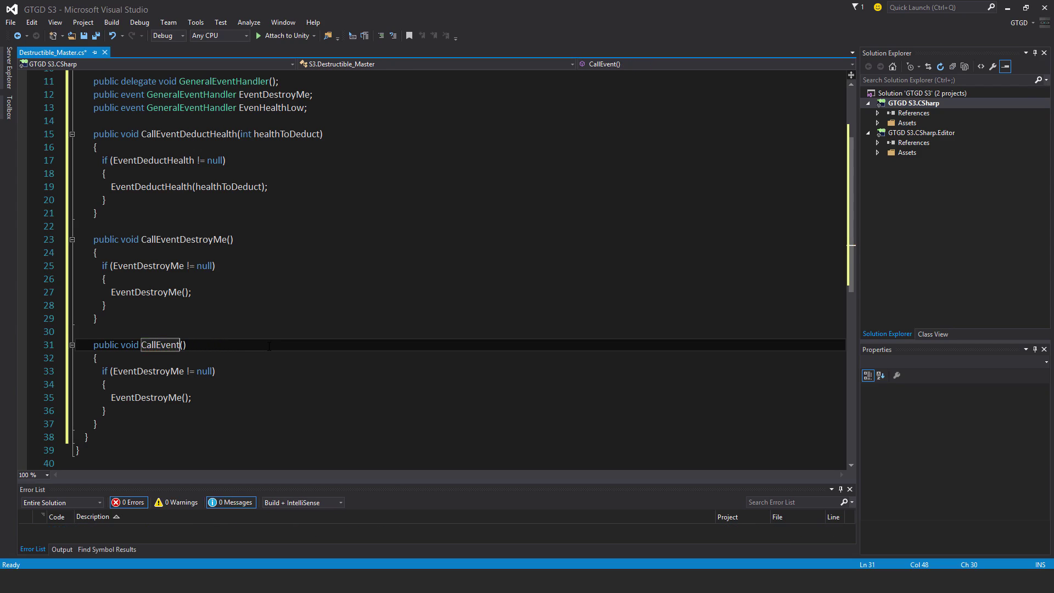
text(HealthLow)
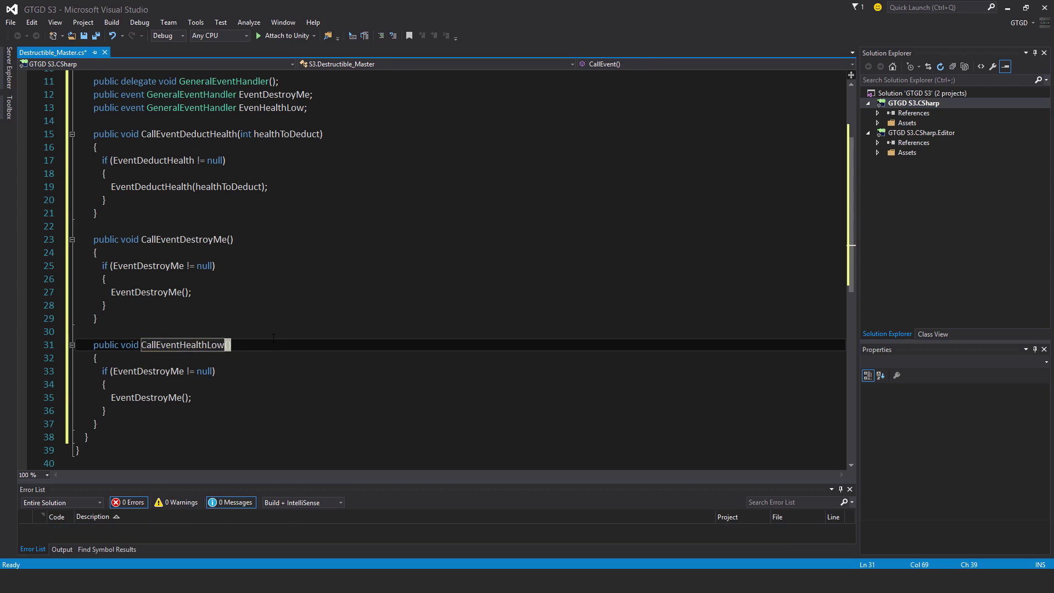
- Replace EventDestroyMe with EvenHealthLow in the copy's null check and call
double_click(133, 374)
text(E)
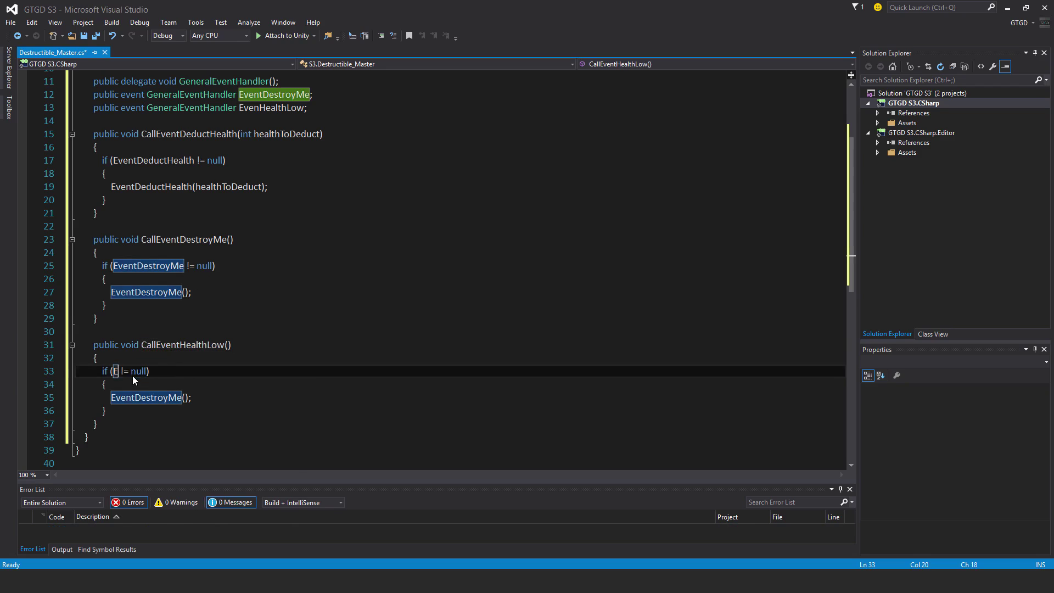
text(venthea)
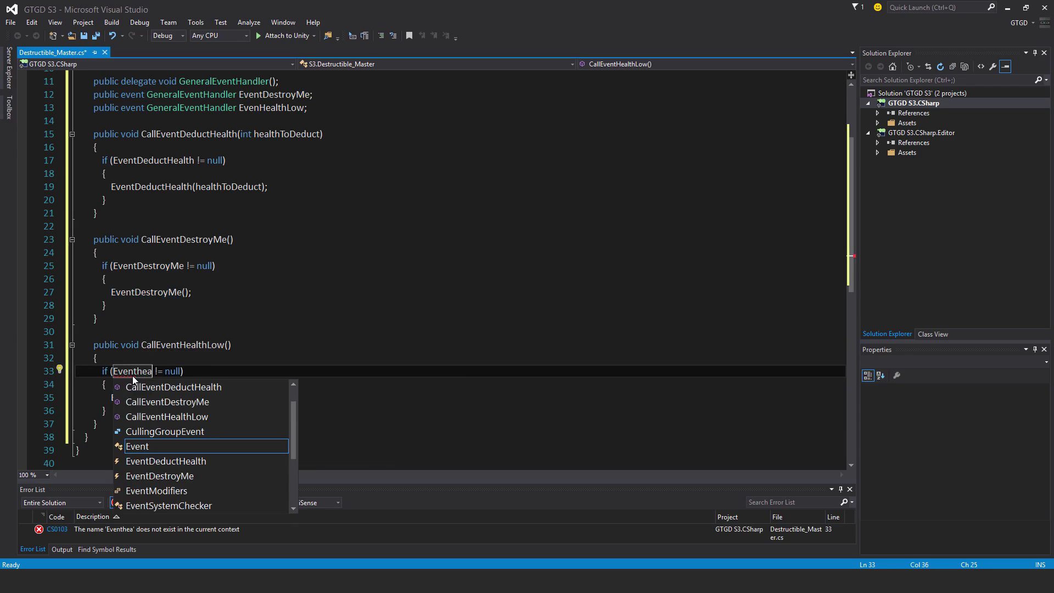
text(lthlo)
key(Down)
key(Down)
key(Down)
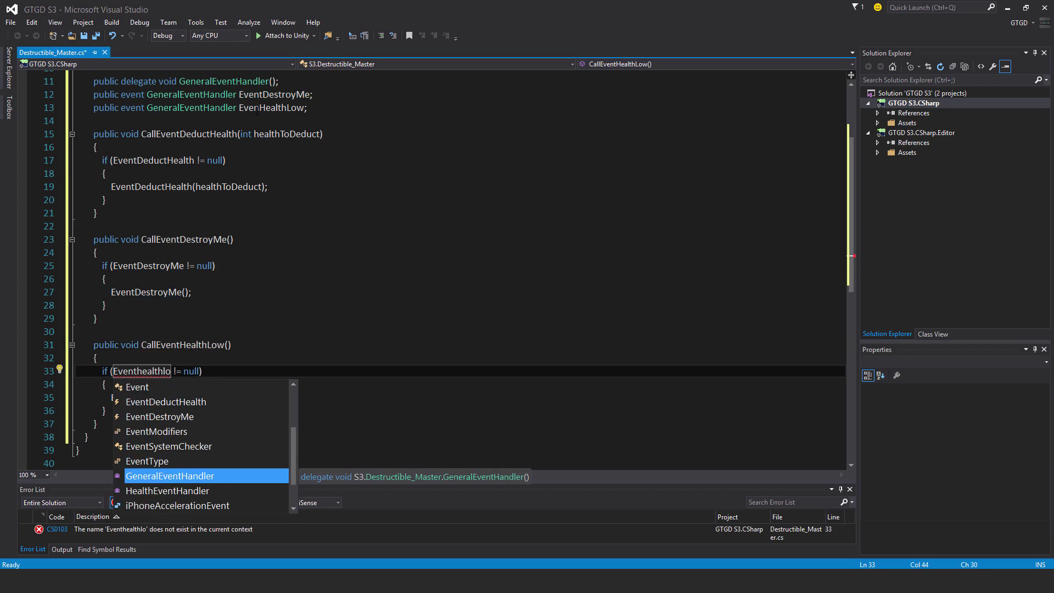
double_click(259, 109)
key(ctrl+c)
double_click(141, 371)
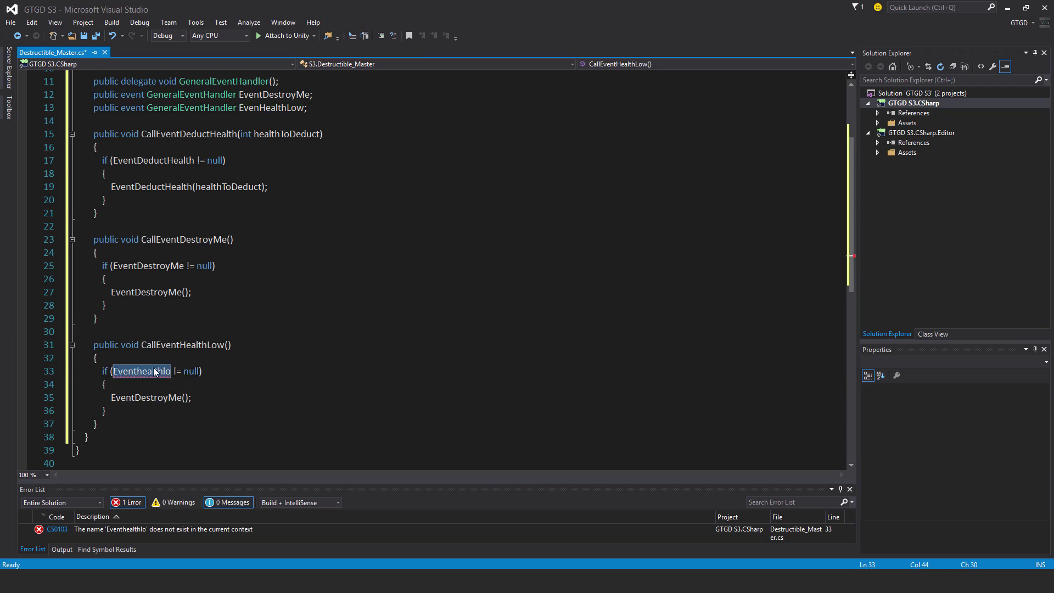
key(ctrl+v)
double_click(151, 397)
key(ctrl+v)
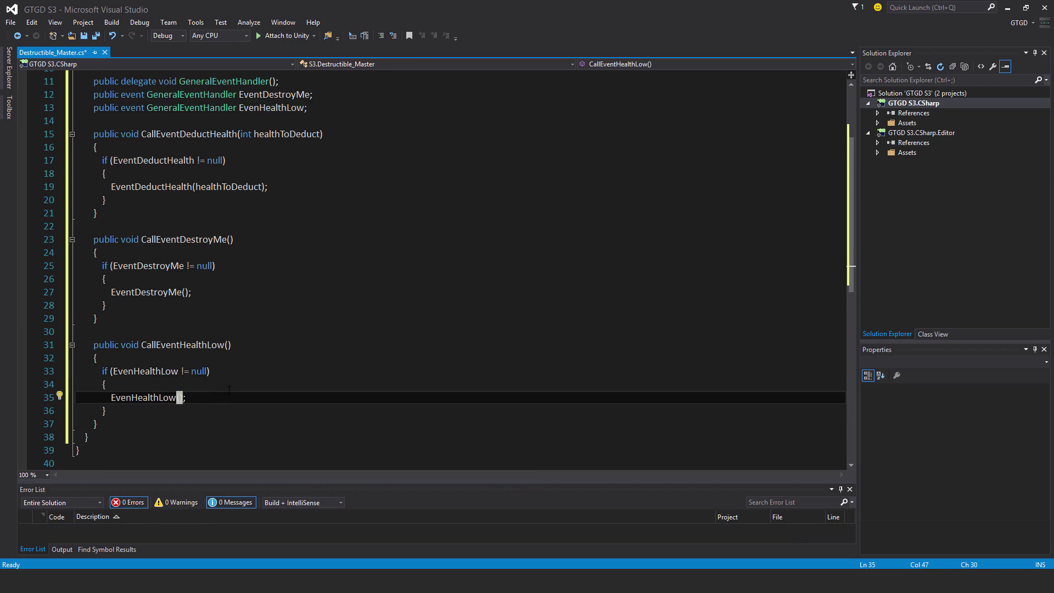
- Save Destructible_Master and return to Unity
key(ctrl+s)
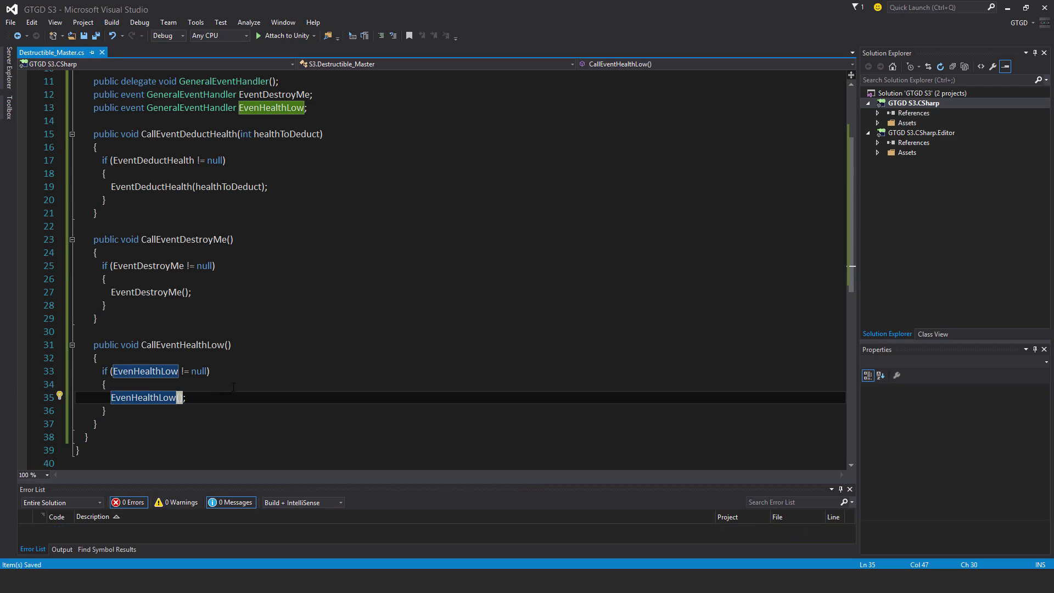
click(151, 332)
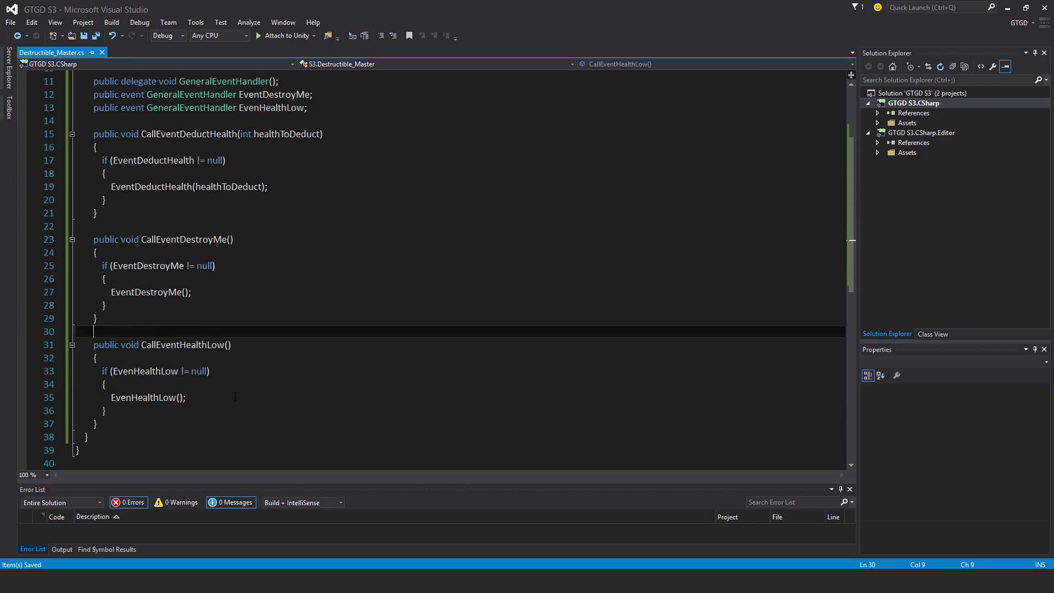
scroll(189, 213, up, 4)
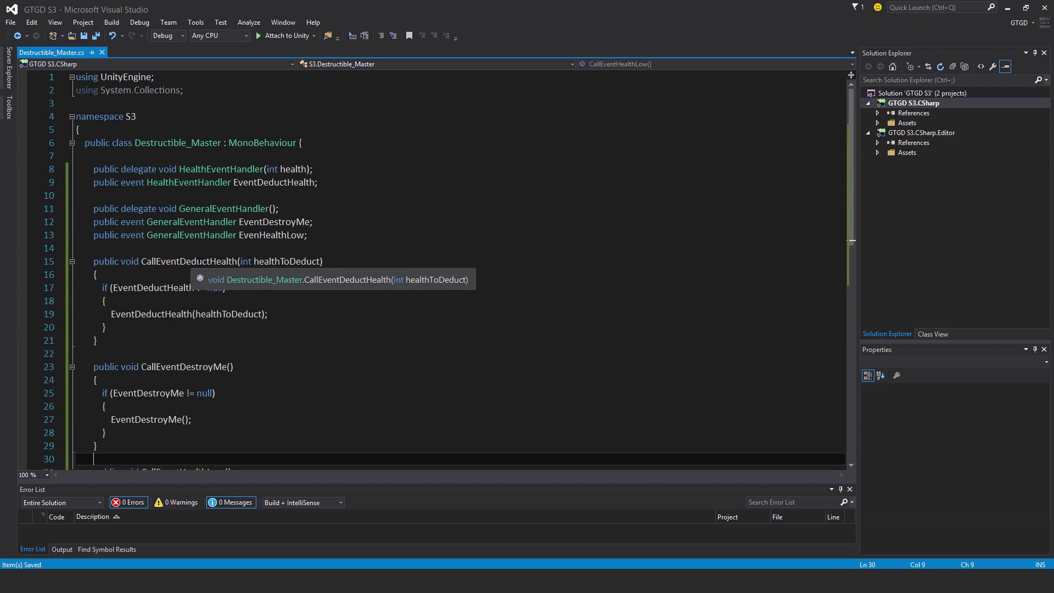
key(alt+Tab)
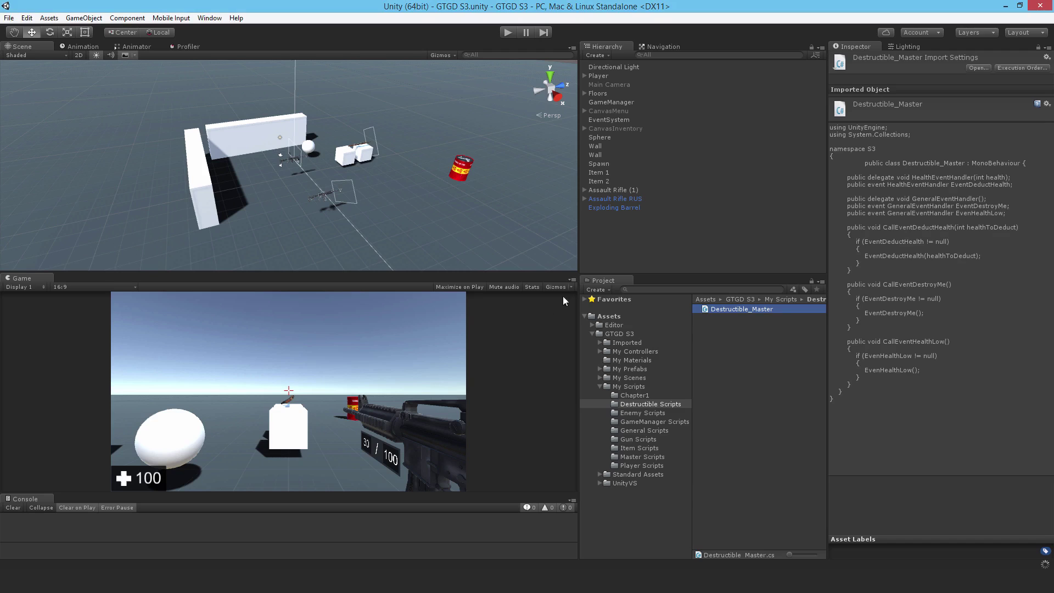
- Select Exploding Barrel, collapse its Inspector components, and drop Destructible_Master onto it
click(618, 209)
scroll(945, 256, down, 5)
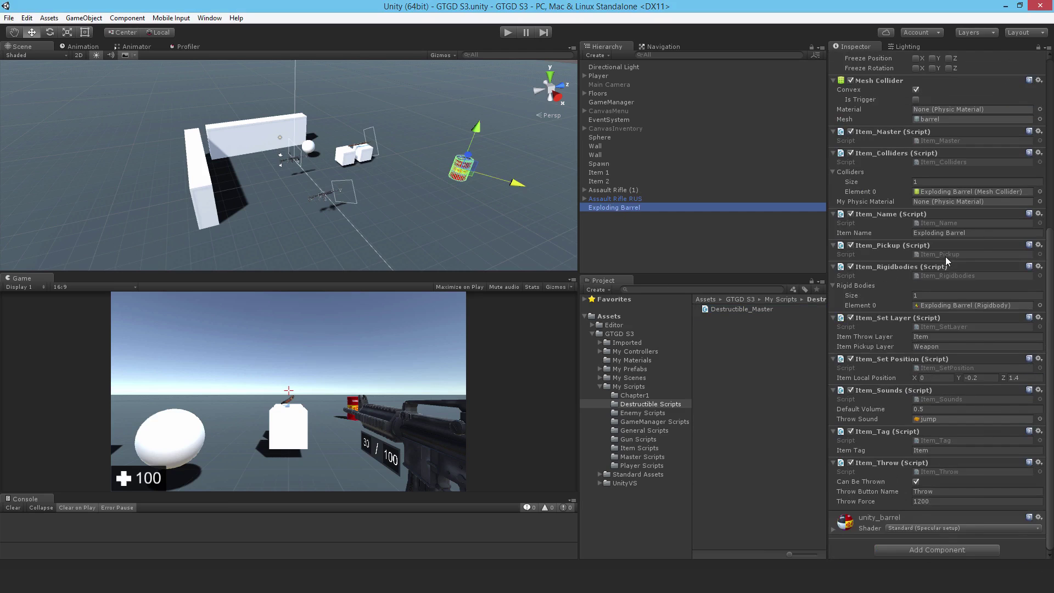
scroll(946, 256, up, 5)
click(834, 152)
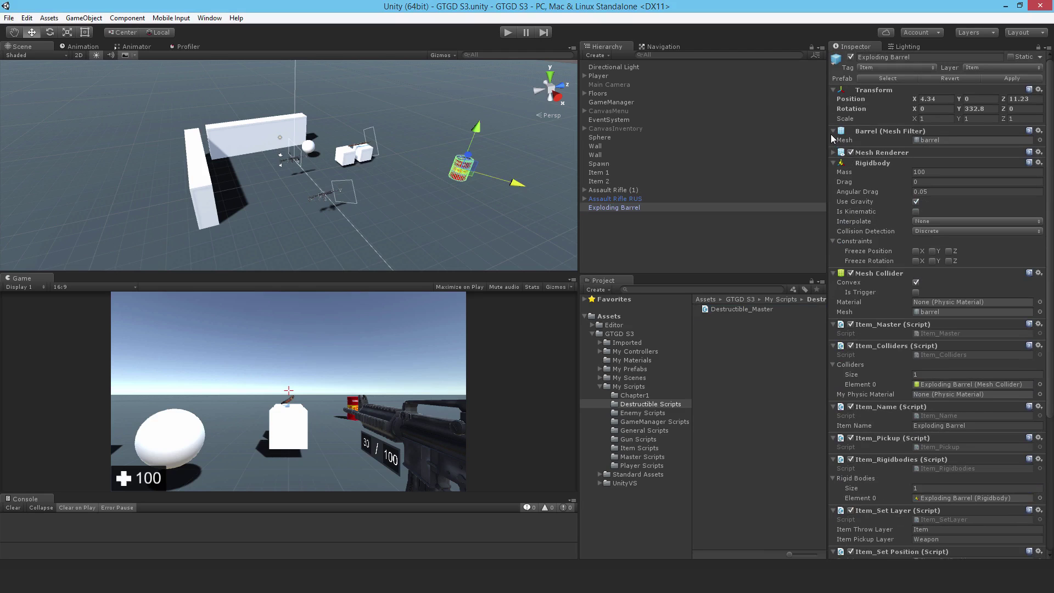
click(834, 131)
click(834, 151)
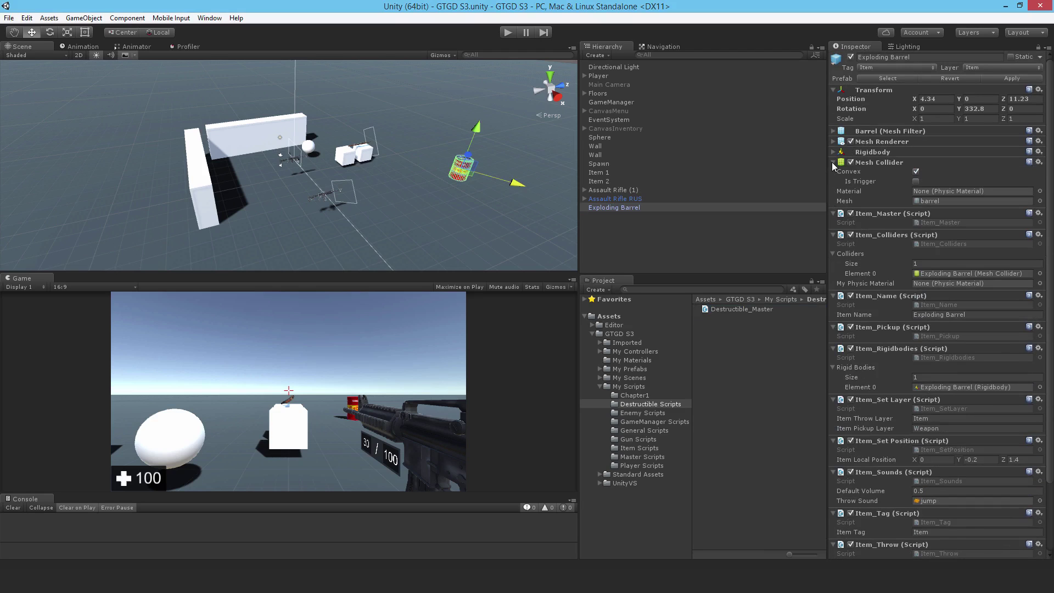
click(834, 162)
click(833, 173)
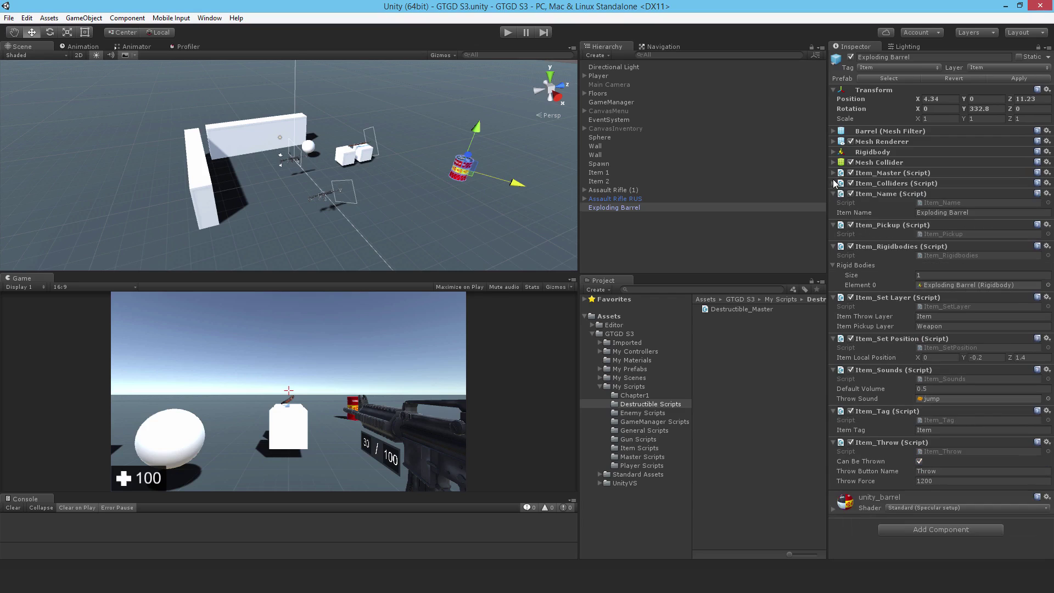
click(833, 193)
click(833, 214)
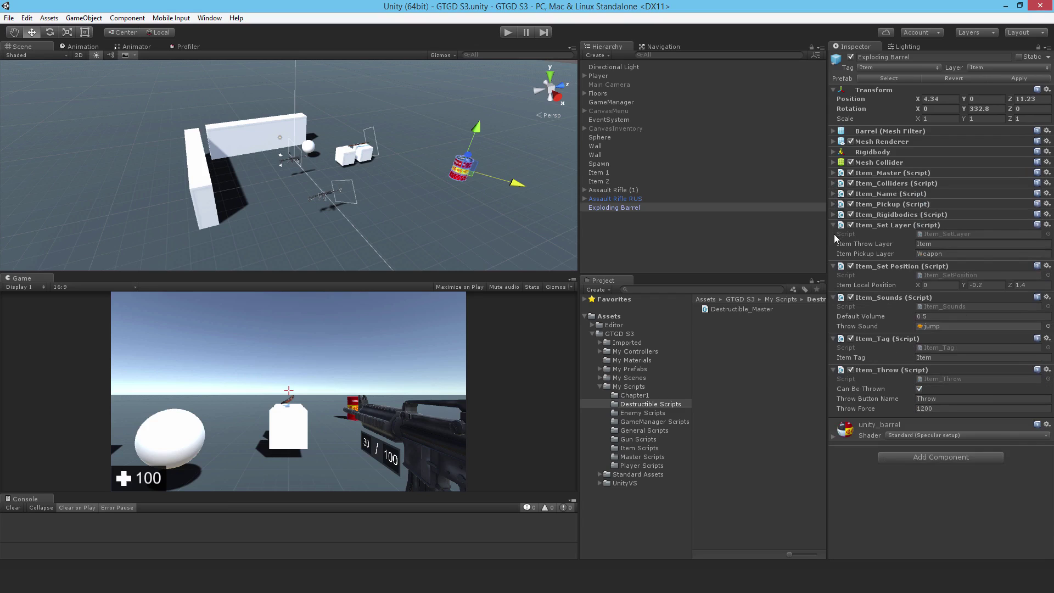
click(834, 225)
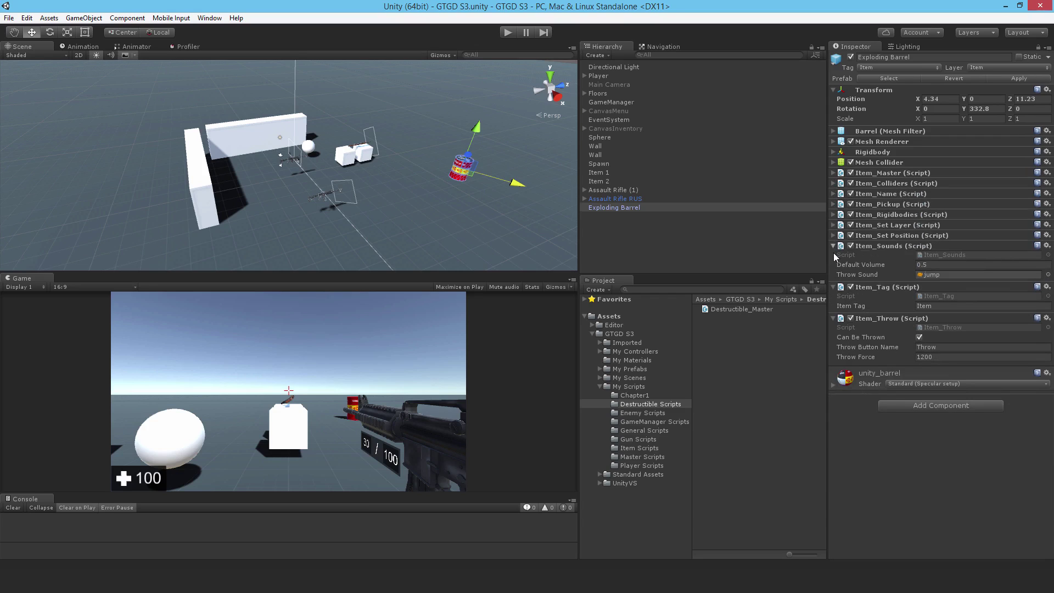
click(834, 245)
click(833, 267)
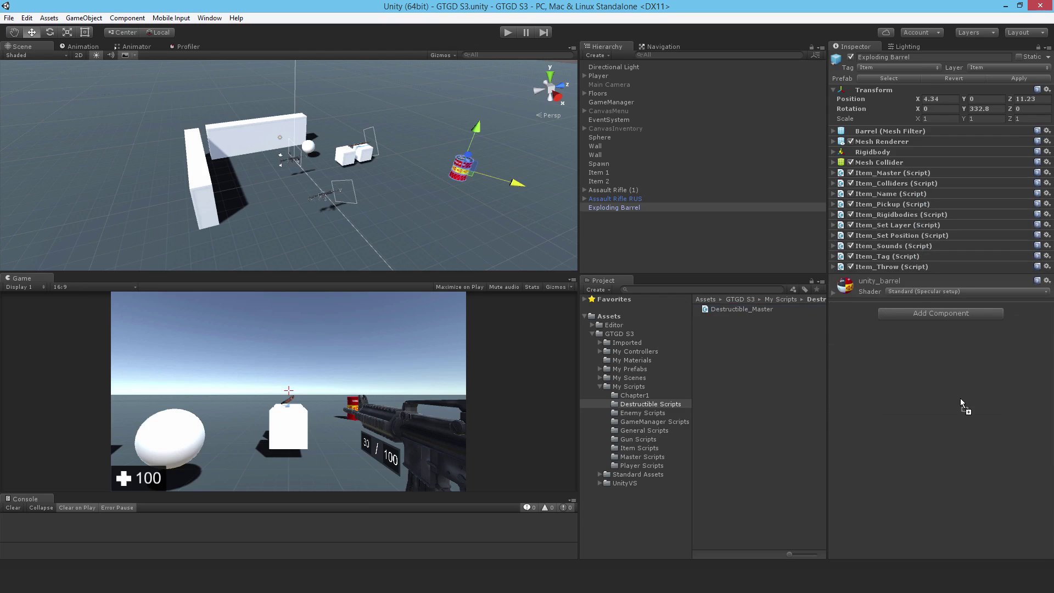
drag(744, 309, 912, 366)
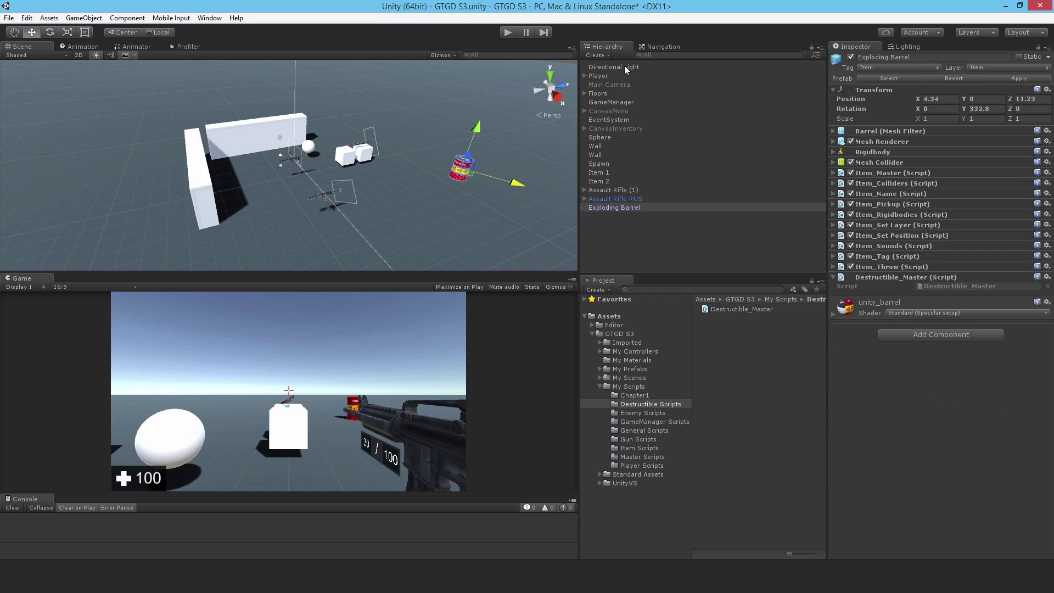
click(507, 32)
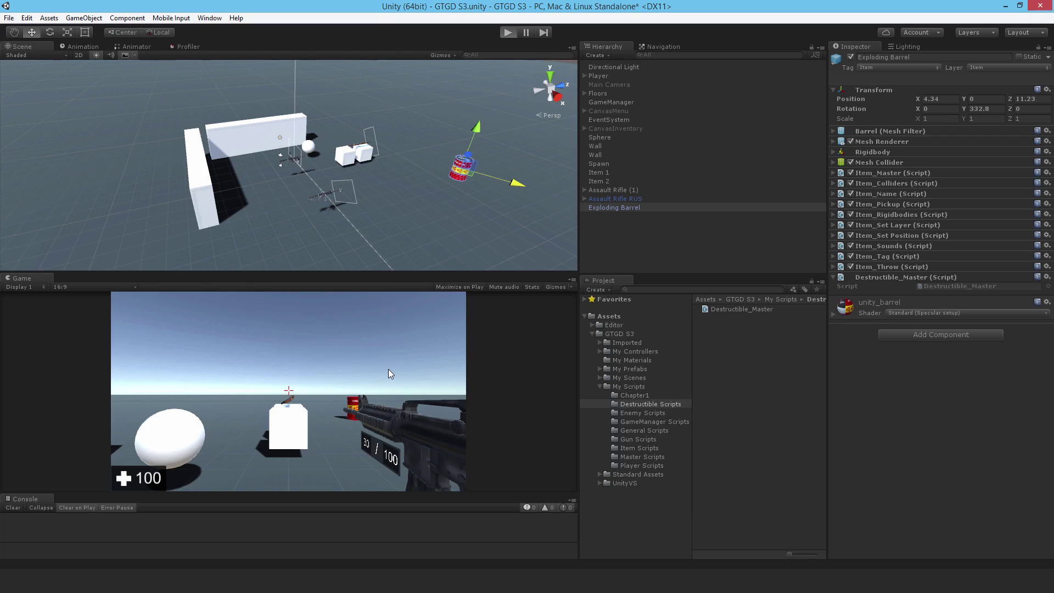
key(Escape)
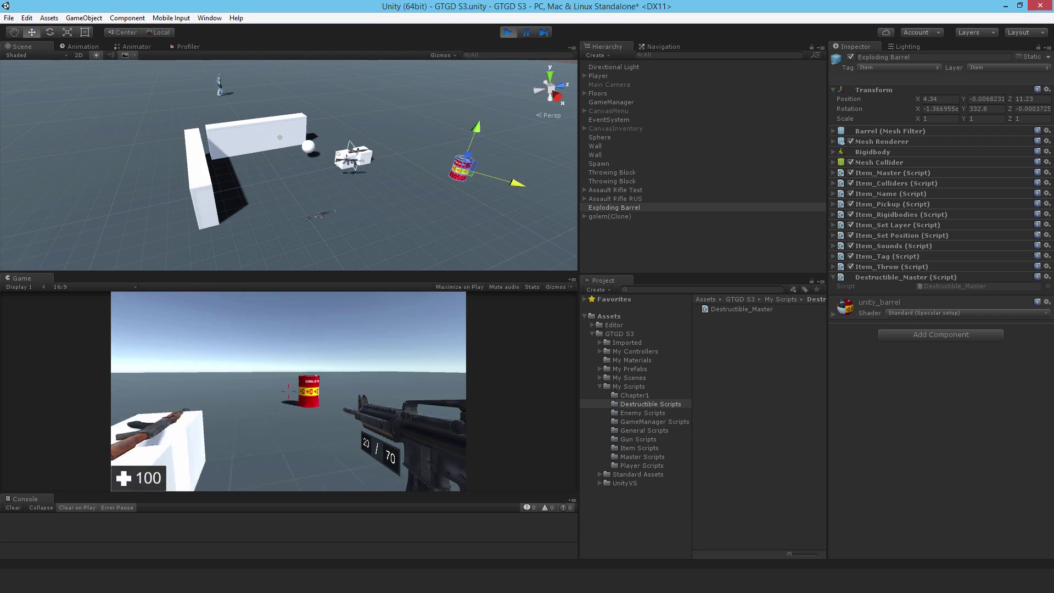
key(w)
key(e)
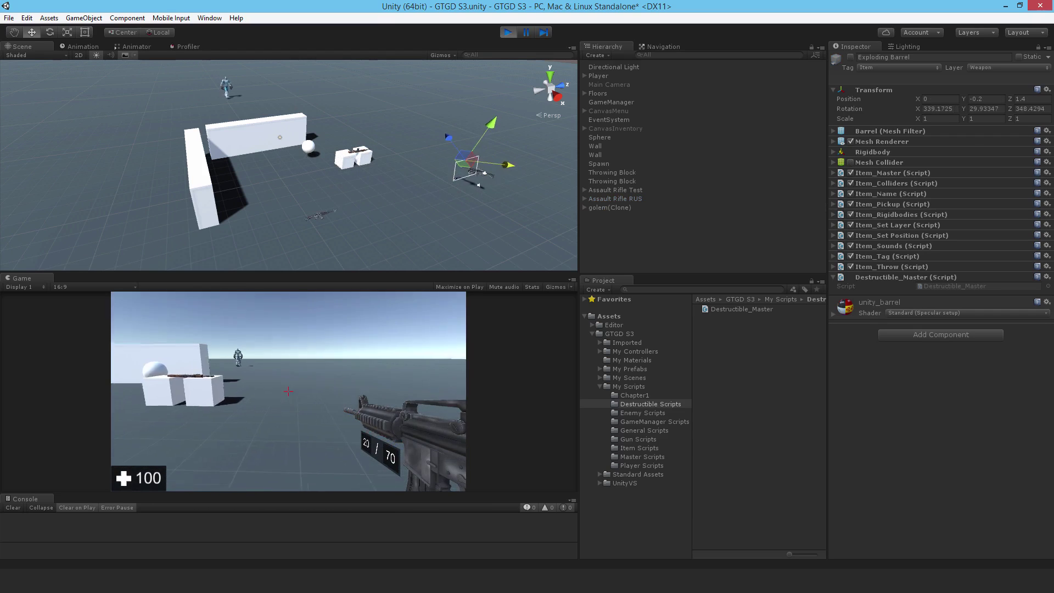
key(i)
click(268, 376)
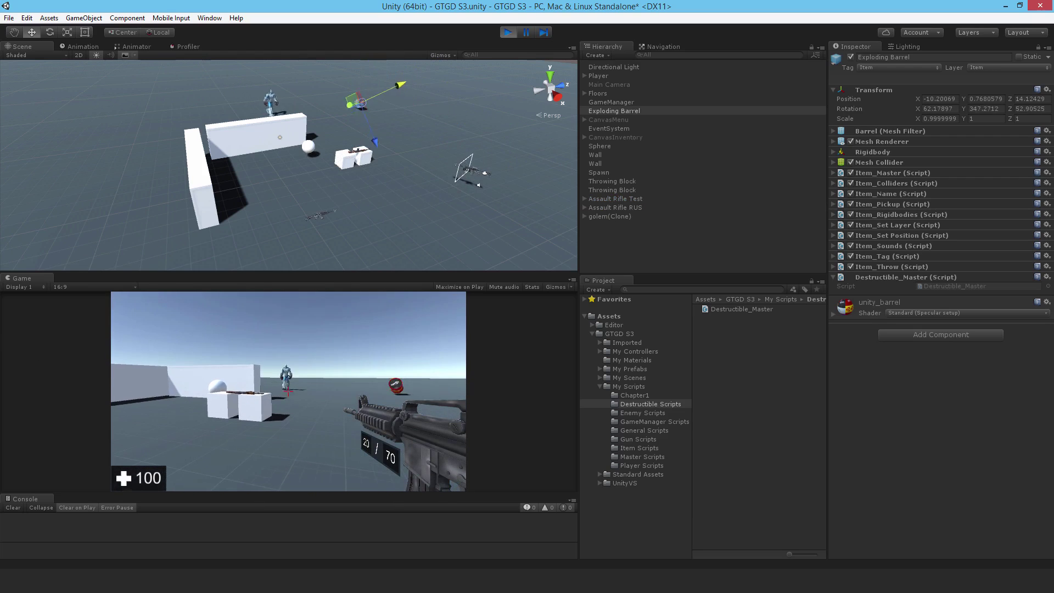
key(Escape)
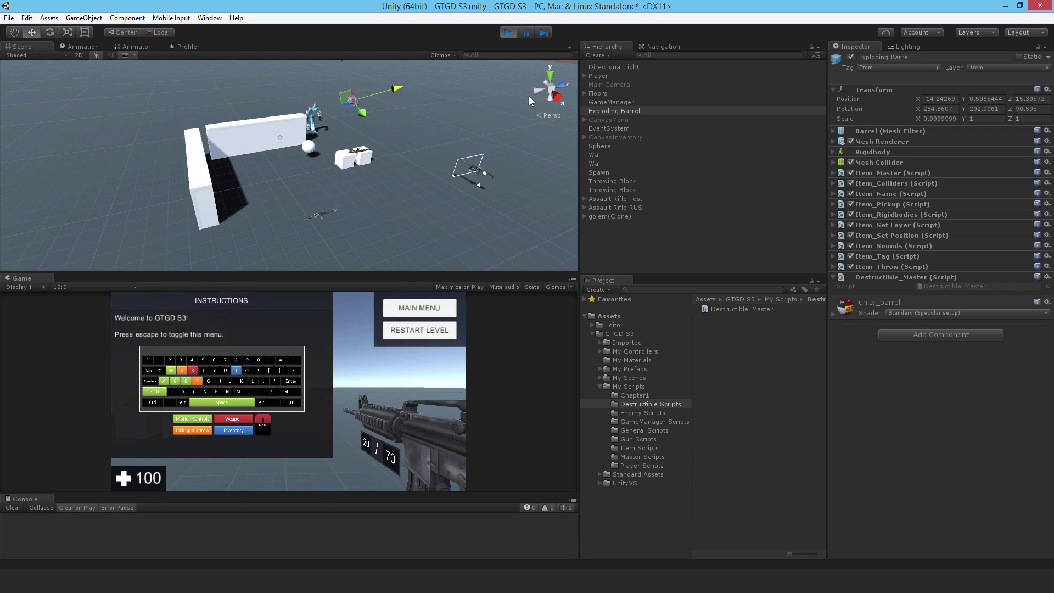
click(507, 32)
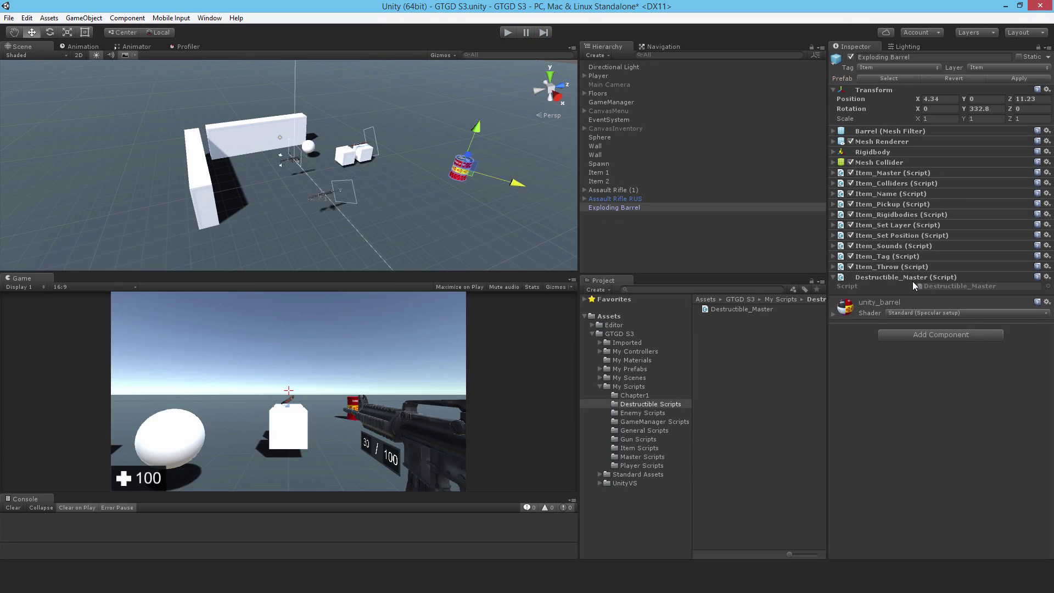